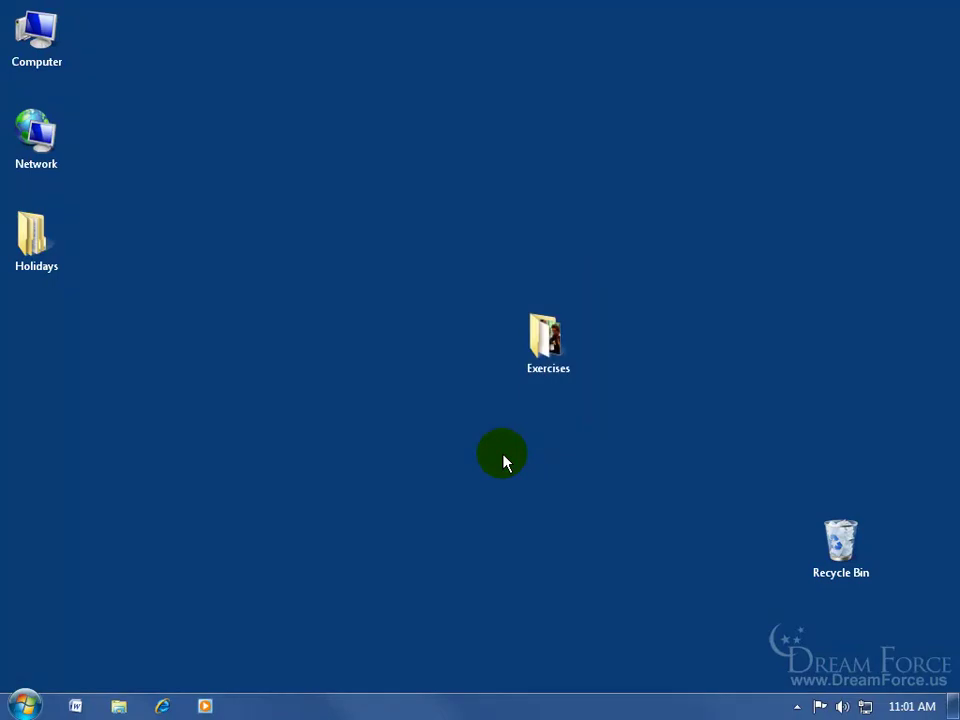
# Open the Exercises folder on the desktop, and from it open Castle.jpg and Monthly Sales.xlsx
pyautogui.doubleClick(538, 366)
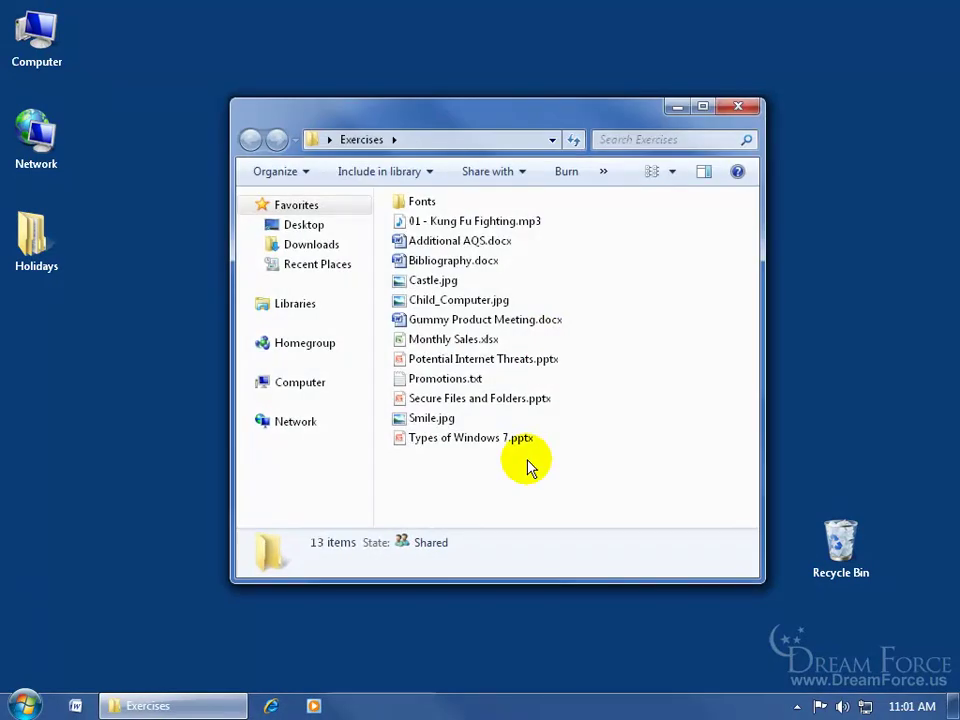
pyautogui.doubleClick(440, 280)
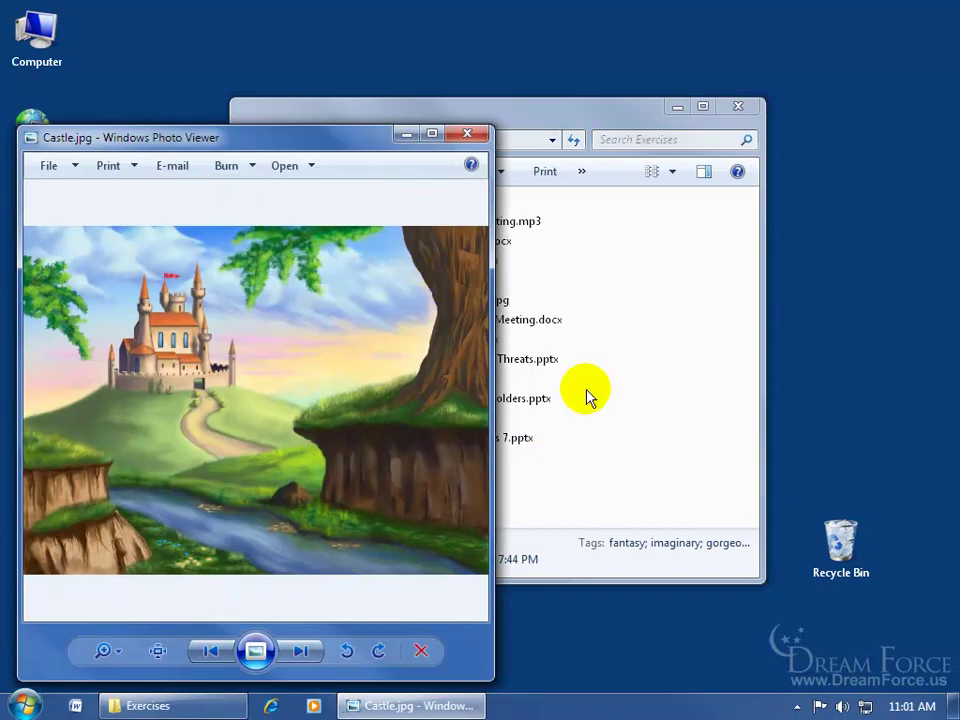
pyautogui.click(640, 452)
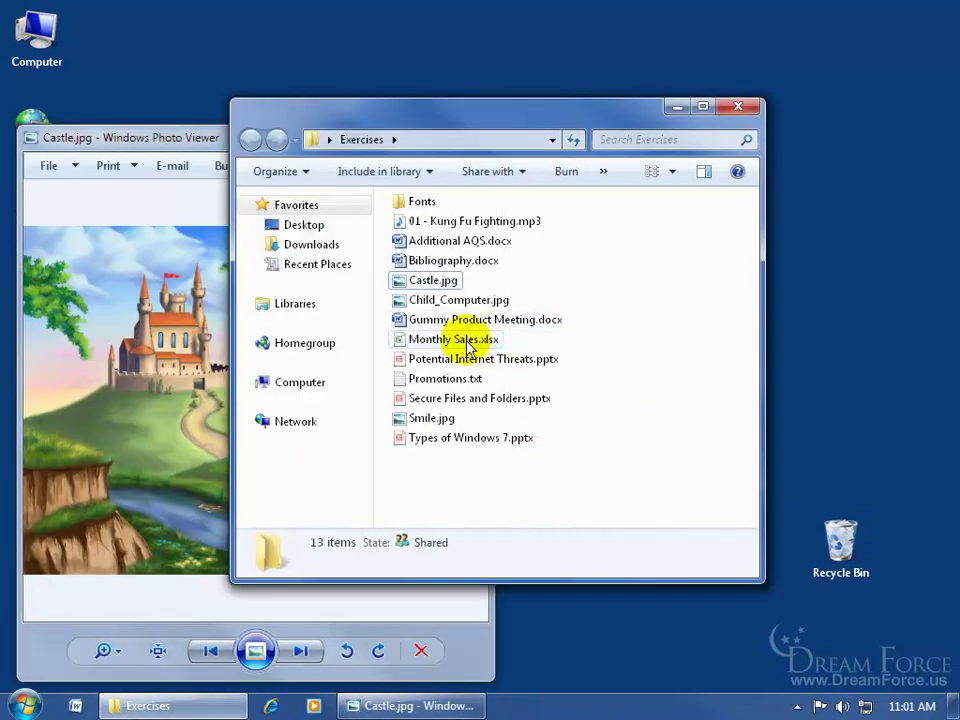
pyautogui.doubleClick(466, 341)
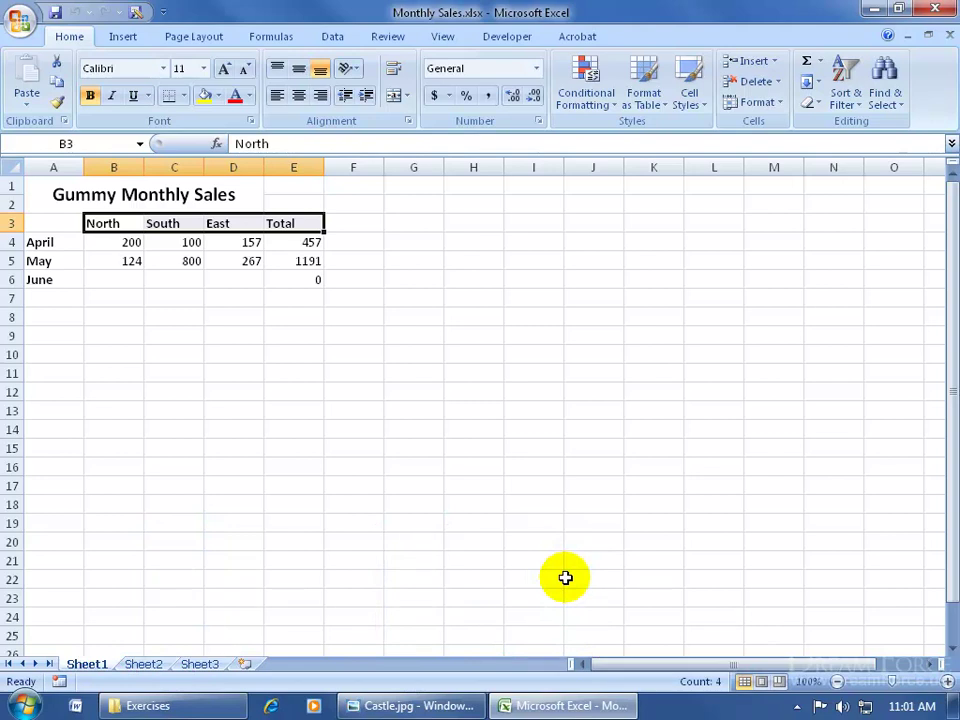
# Cycle the window switcher past the Exercises folder and Castle.jpg, and switch to the desktop
pyautogui.press('alt')
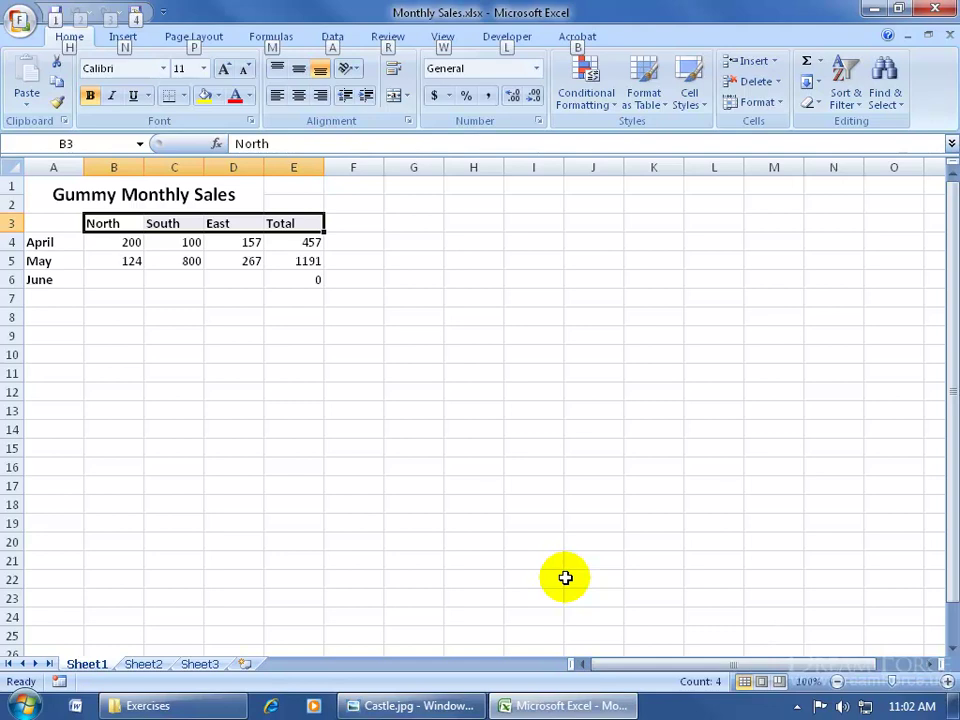
pyautogui.hotkey('alt', 'Tab')
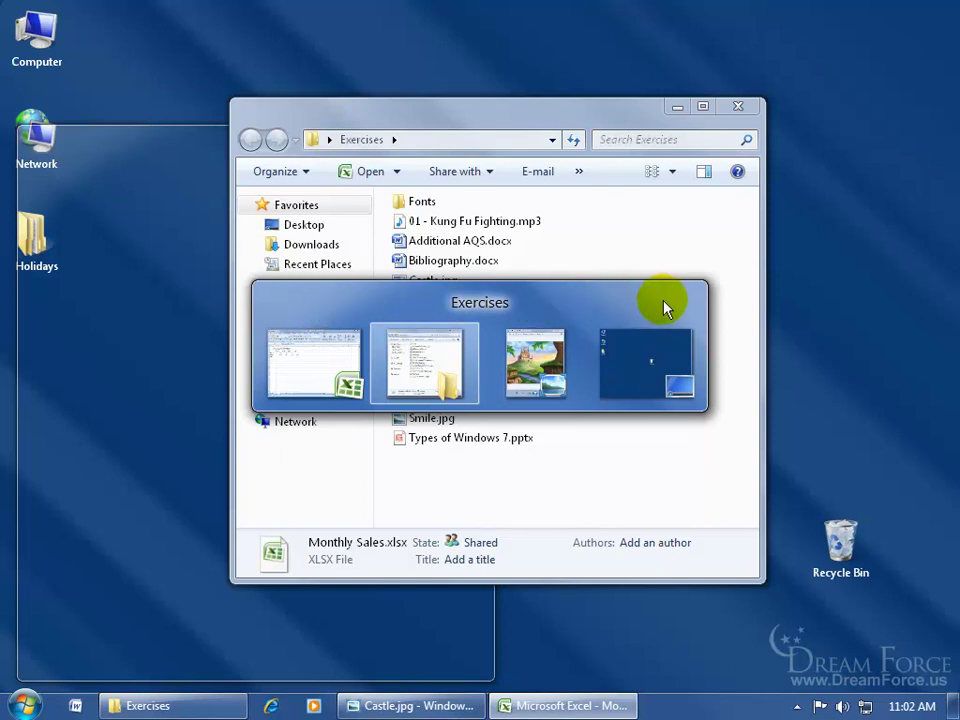
pyautogui.hotkey('alt', 'Tab')
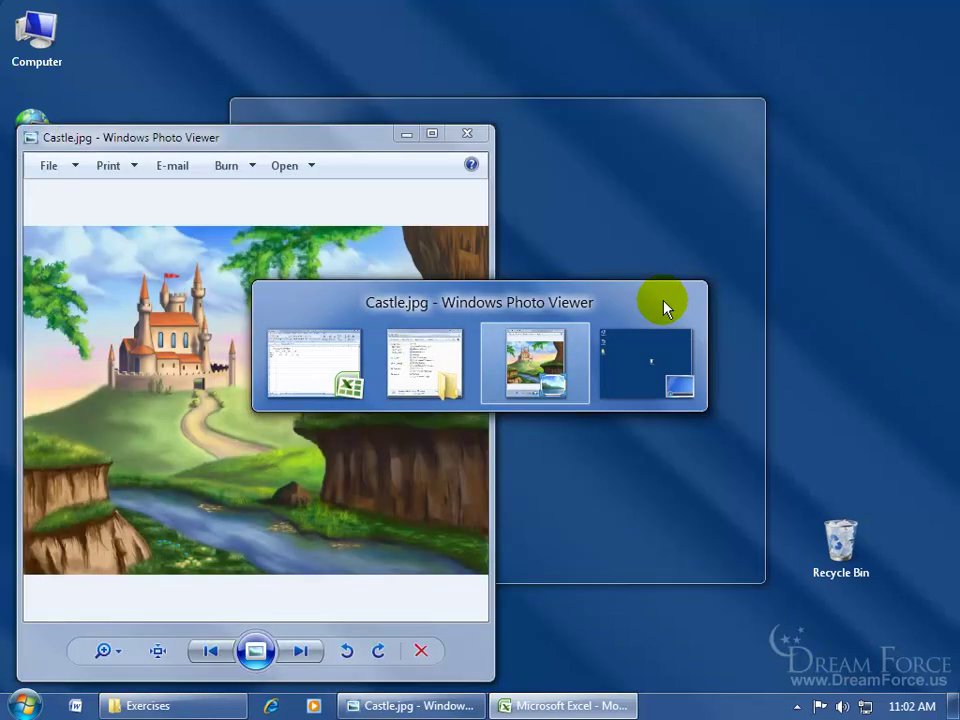
pyautogui.hotkey('alt', 'Tab')
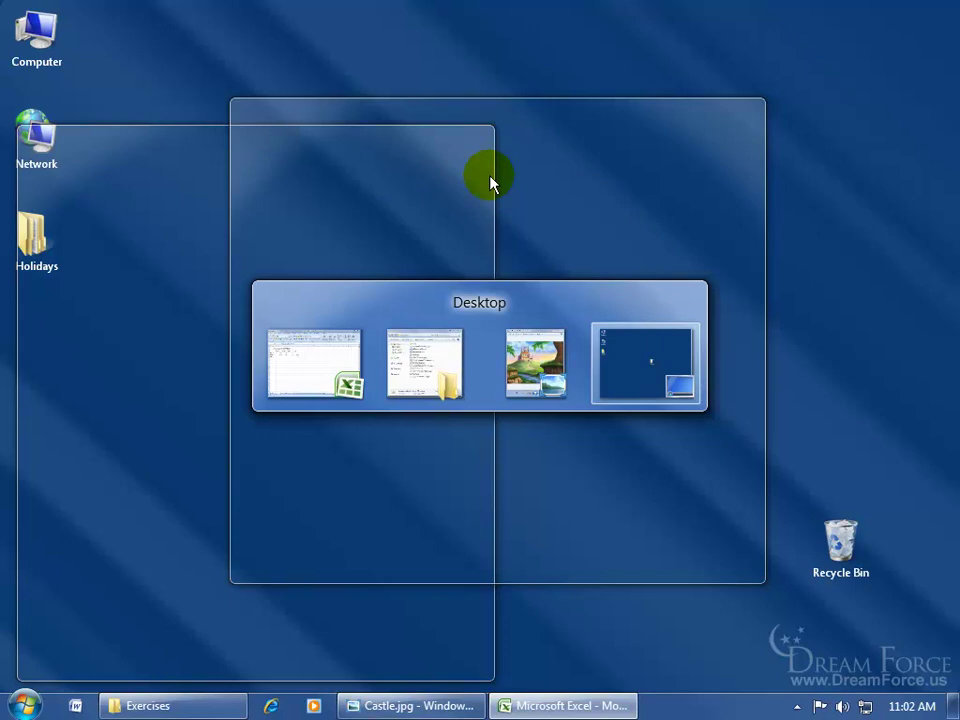
pyautogui.press('alt')
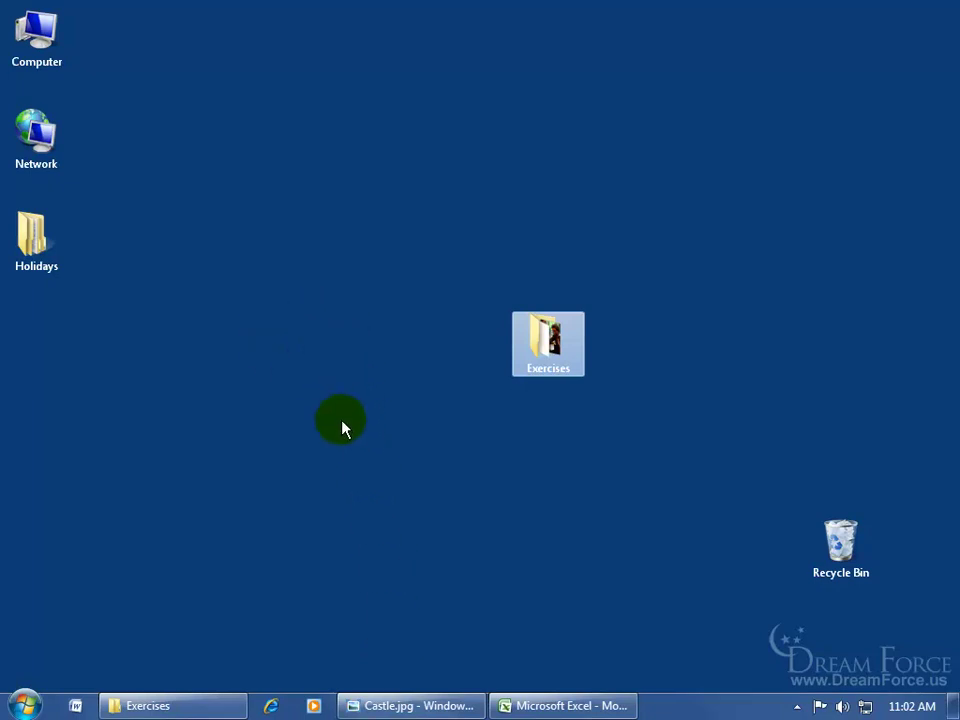
# Restore the minimized Exercises folder, Castle.jpg and Monthly Sales.xlsx windows, leaving the workbook in front
pyautogui.click(215, 707)
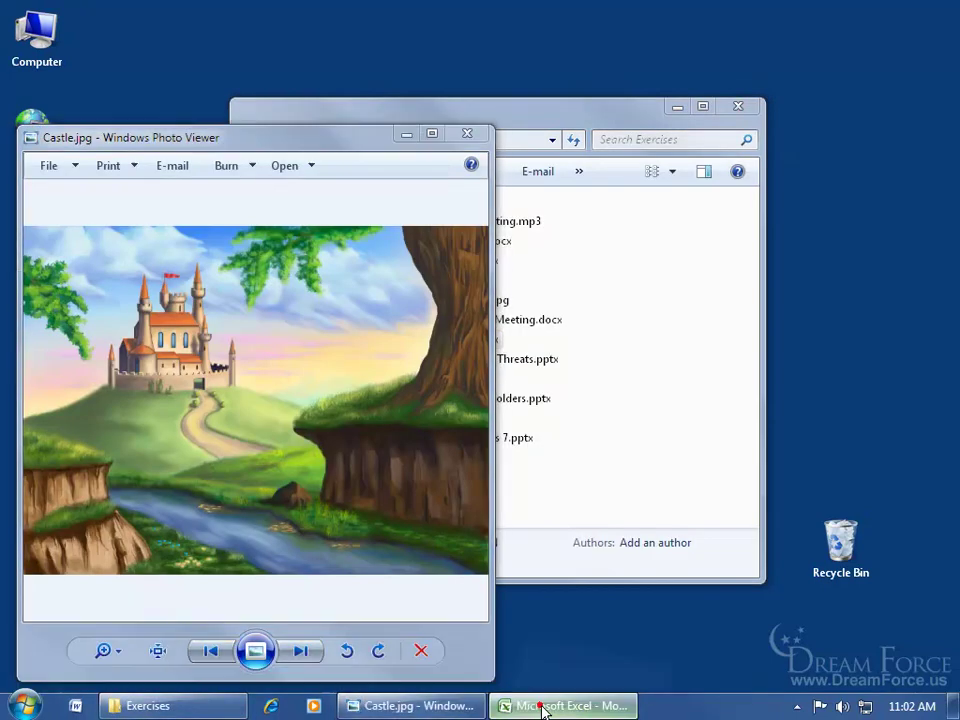
pyautogui.click(520, 705)
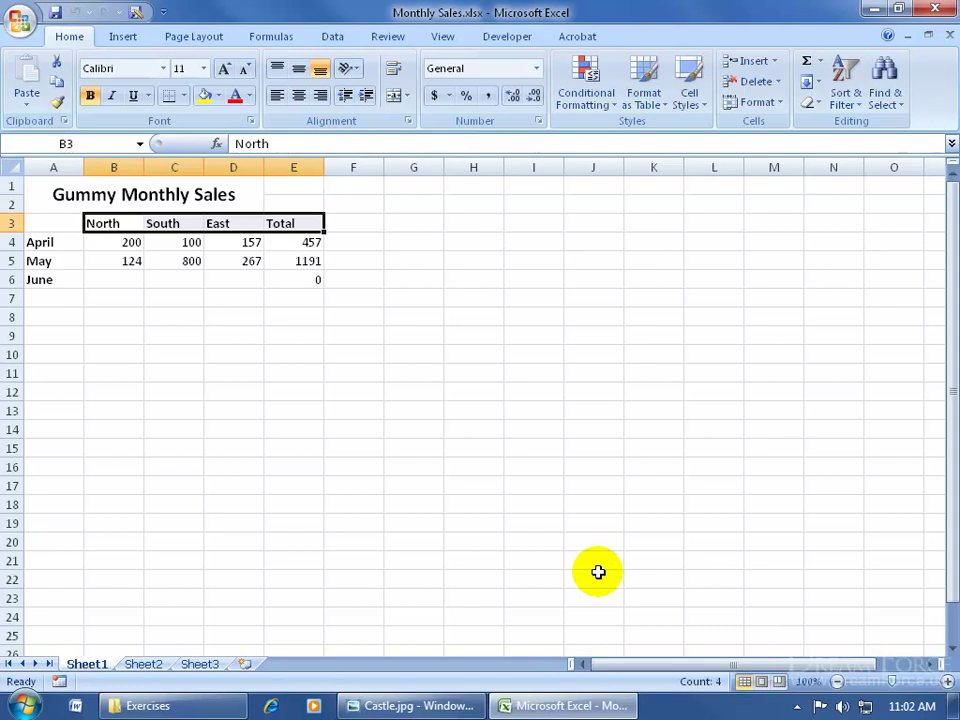
# Preview the Castle.jpg, Exercises and desktop entries in the window switcher without switching to any of them
pyautogui.press('alt')
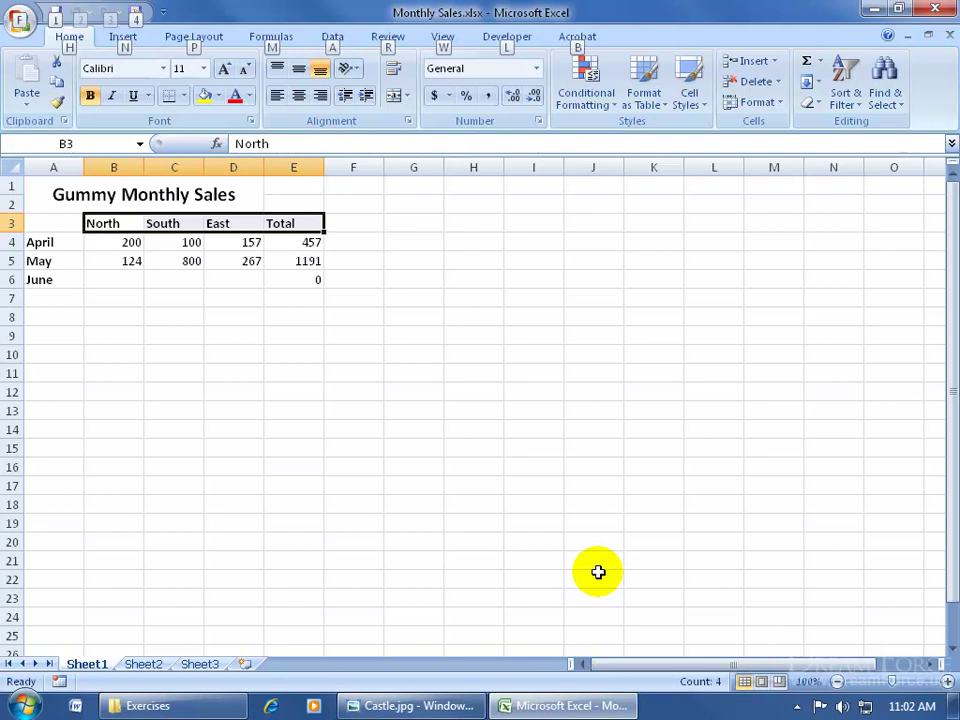
pyautogui.hotkey('alt', 'Tab')
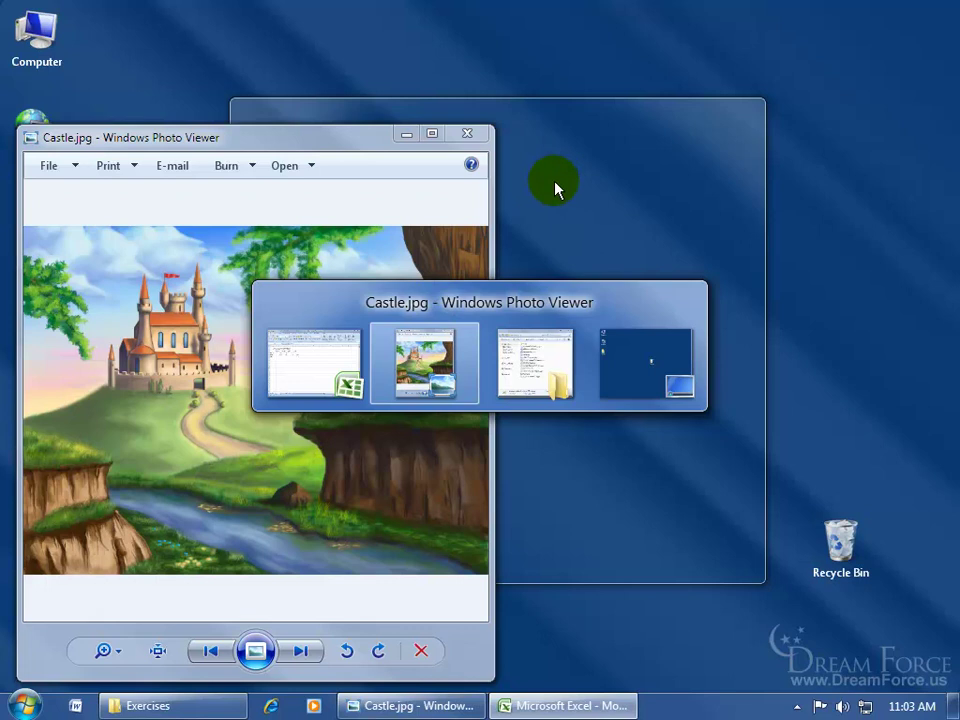
pyautogui.hotkey('alt', 'Tab')
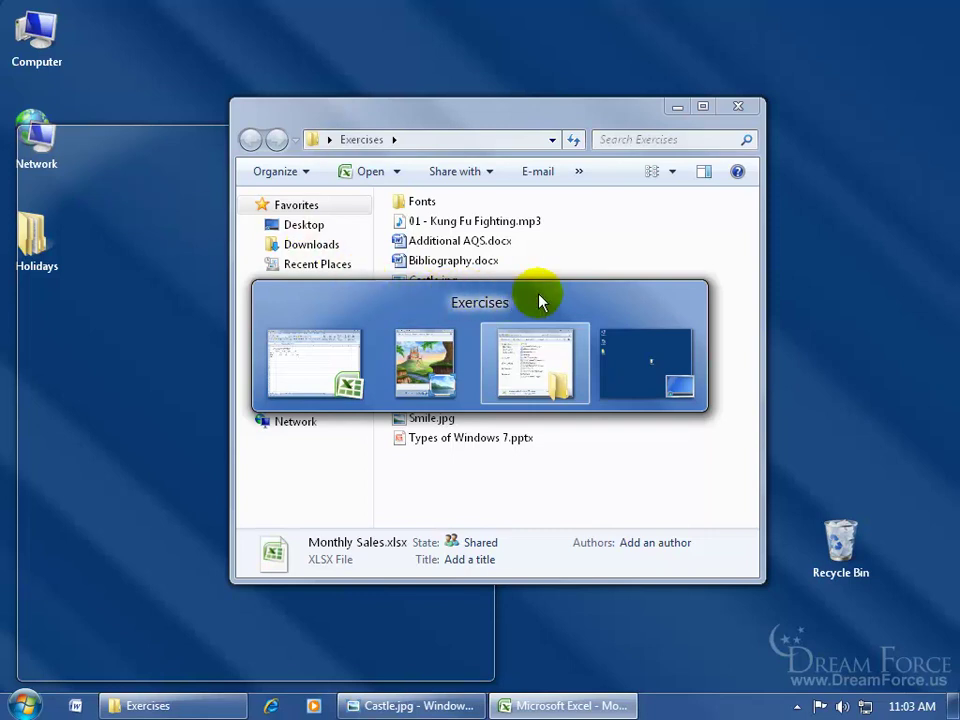
pyautogui.moveTo(432, 345)
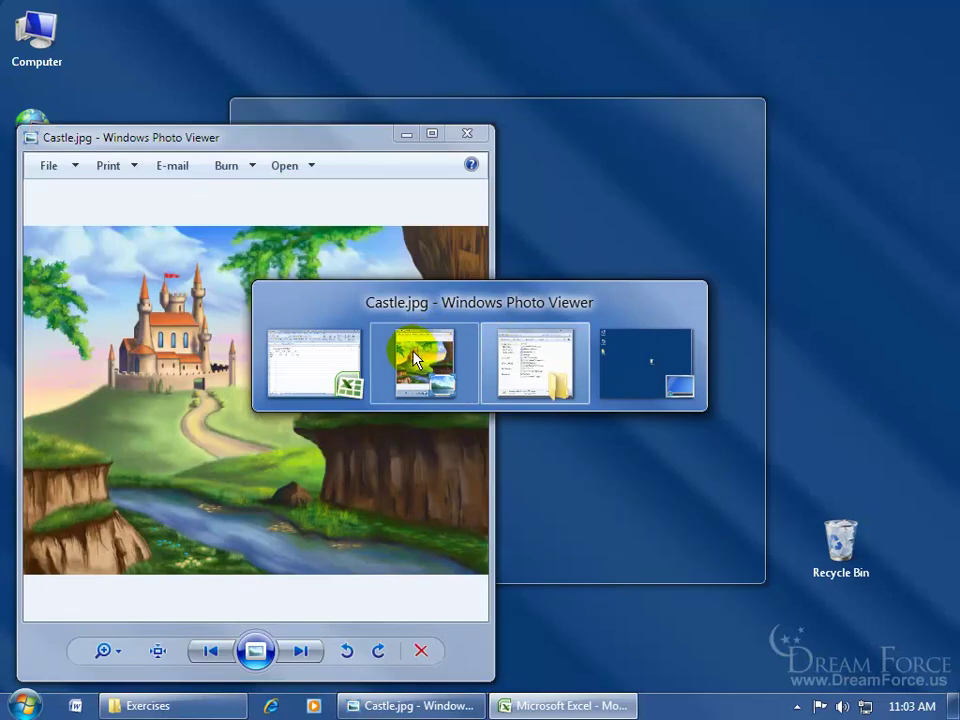
pyautogui.press('Tab')
pyautogui.moveTo(337, 370)
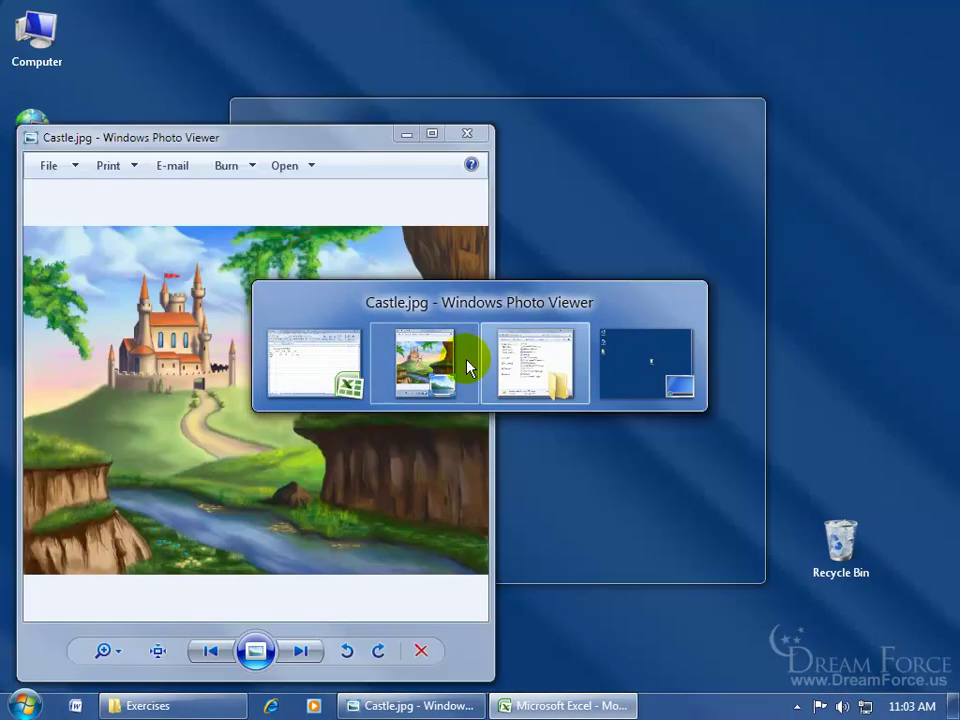
pyautogui.moveTo(524, 374)
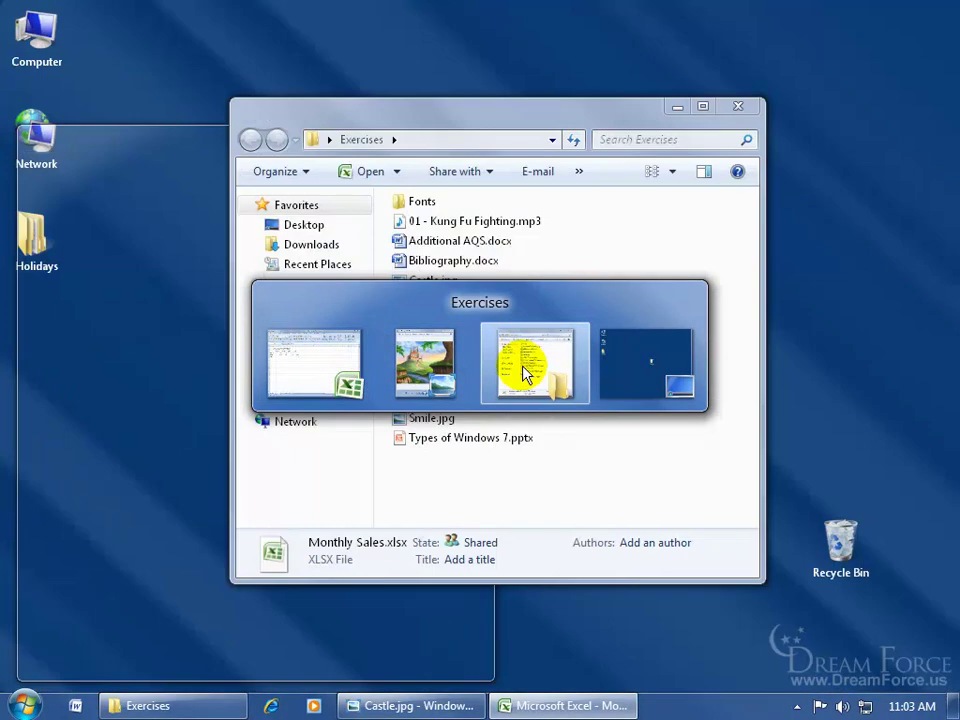
pyautogui.moveTo(631, 366)
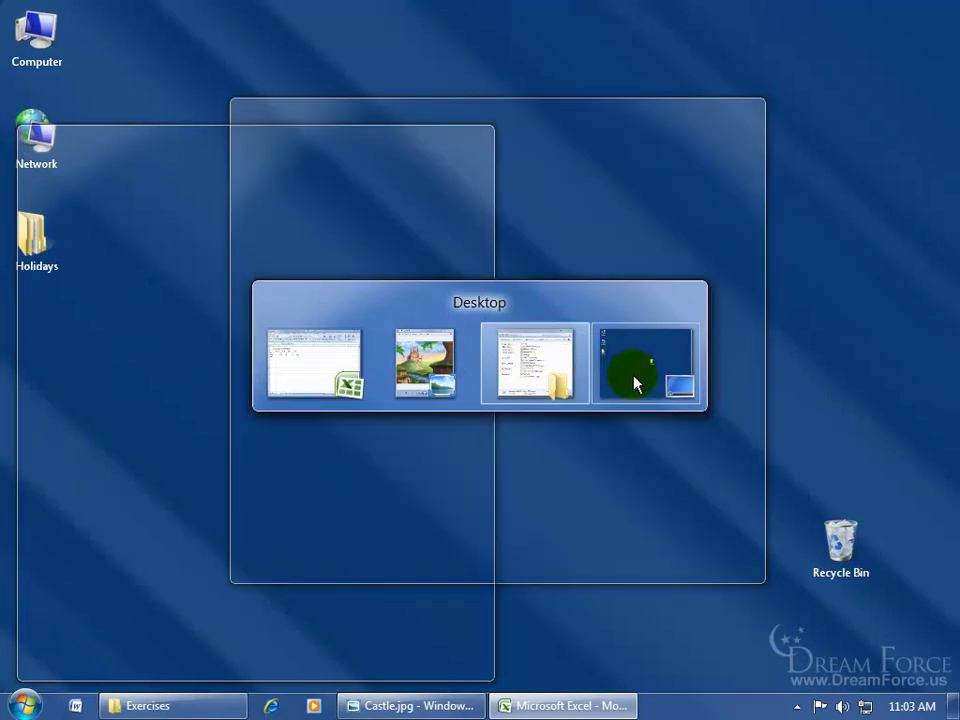
# Cycle the window switcher round to Castle.jpg and switch to it, and flip once to Monthly Sales.xlsx and back
pyautogui.hotkey('alt', 'shift', 'Tab')
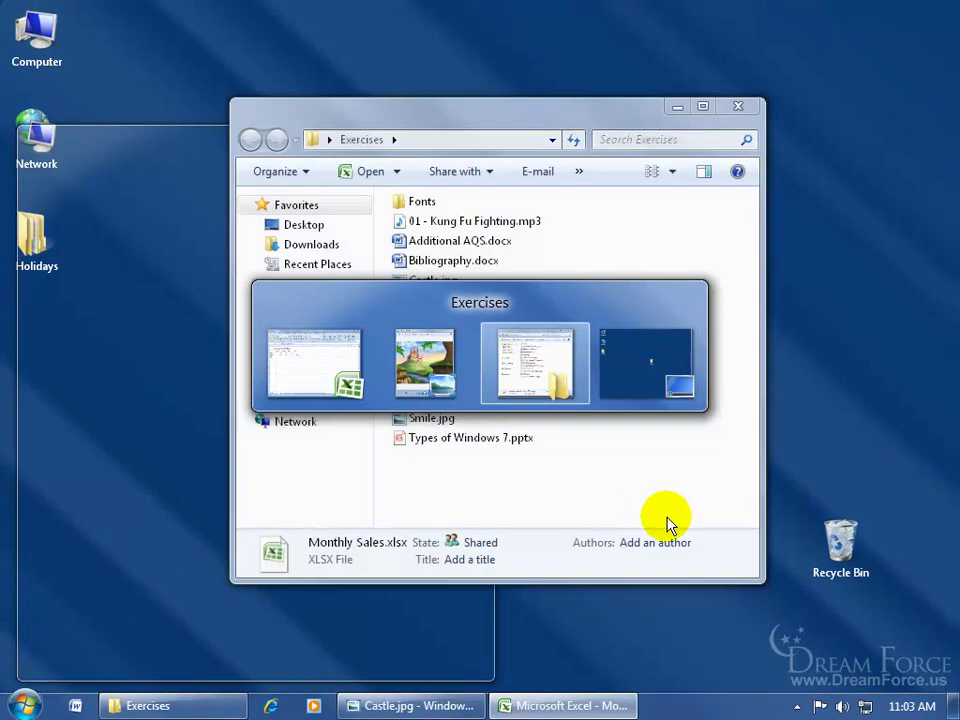
pyautogui.hotkey('alt', 'Tab')
pyautogui.hotkey('alt', 'Tab')
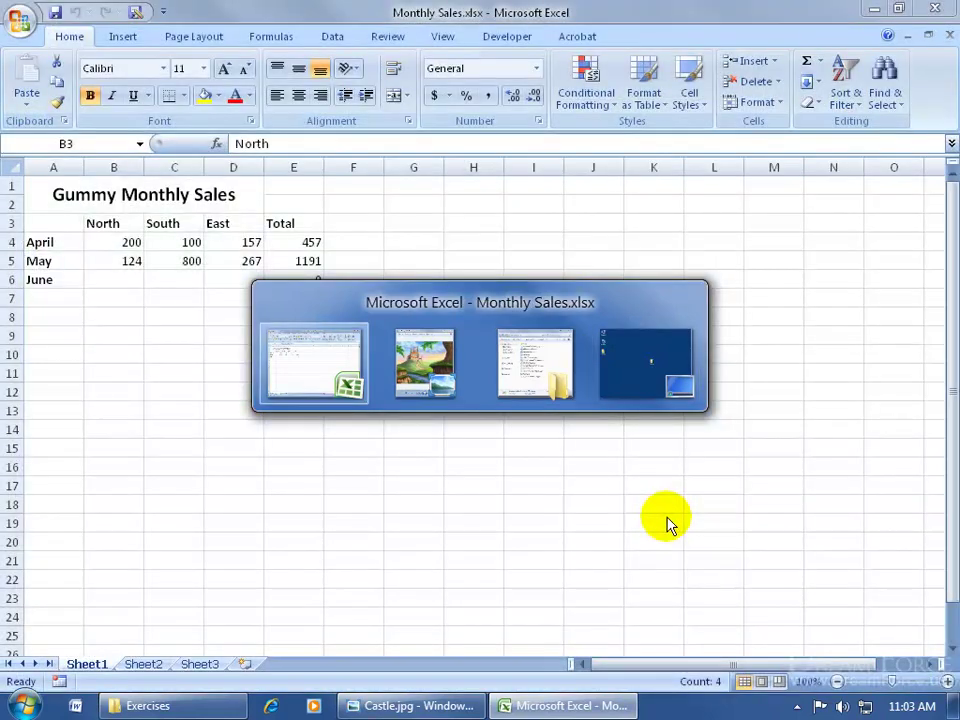
pyautogui.hotkey('alt', 'Tab')
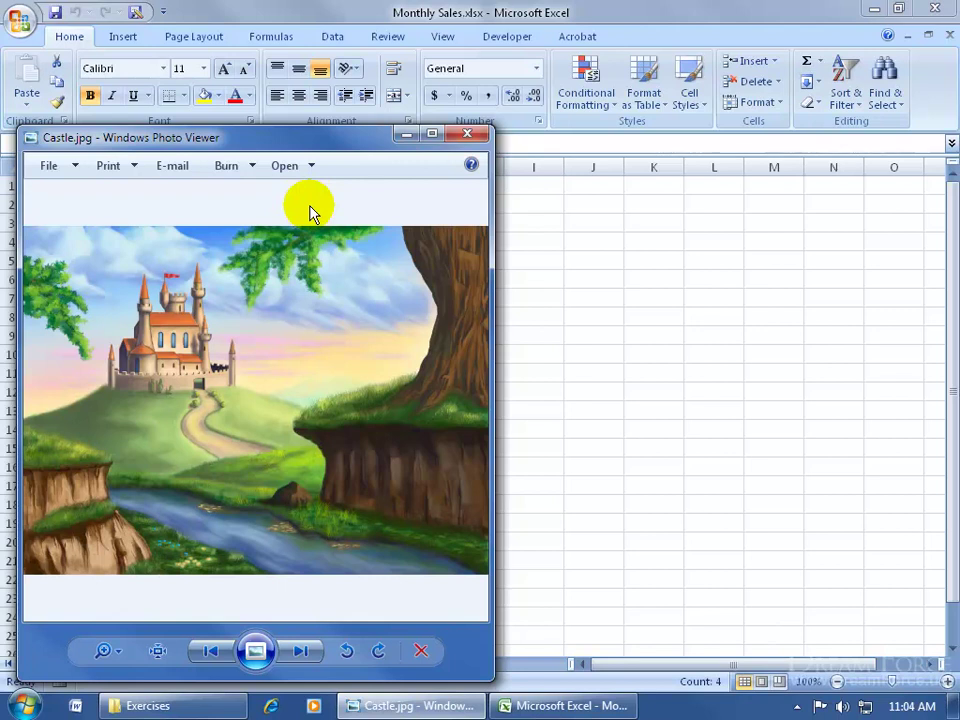
pyautogui.hotkey('alt', 'Tab')
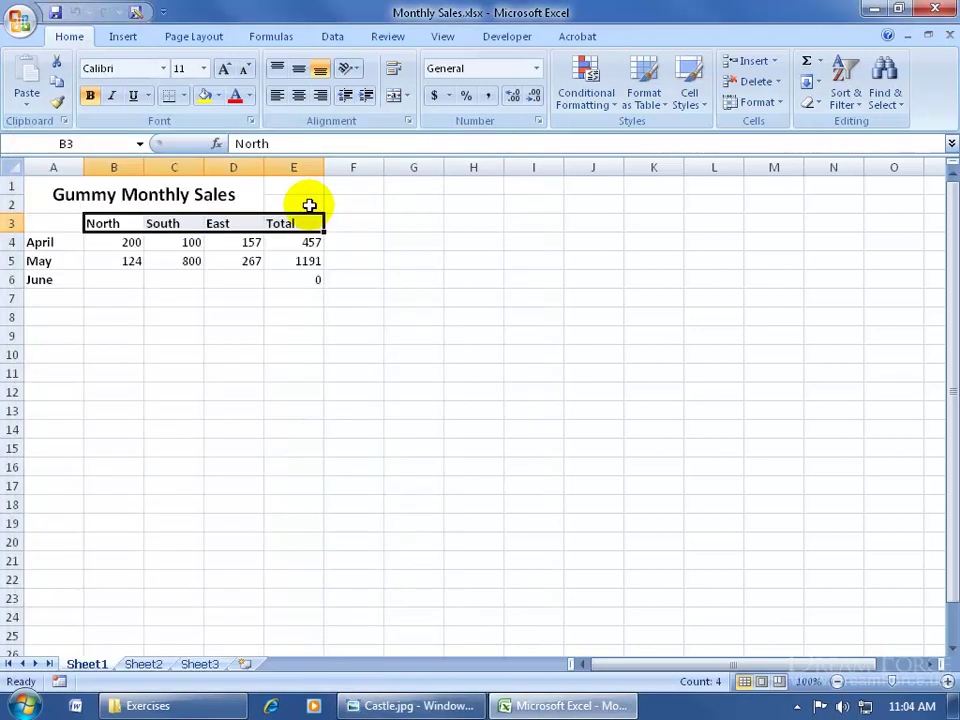
pyautogui.hotkey('alt', 'Tab')
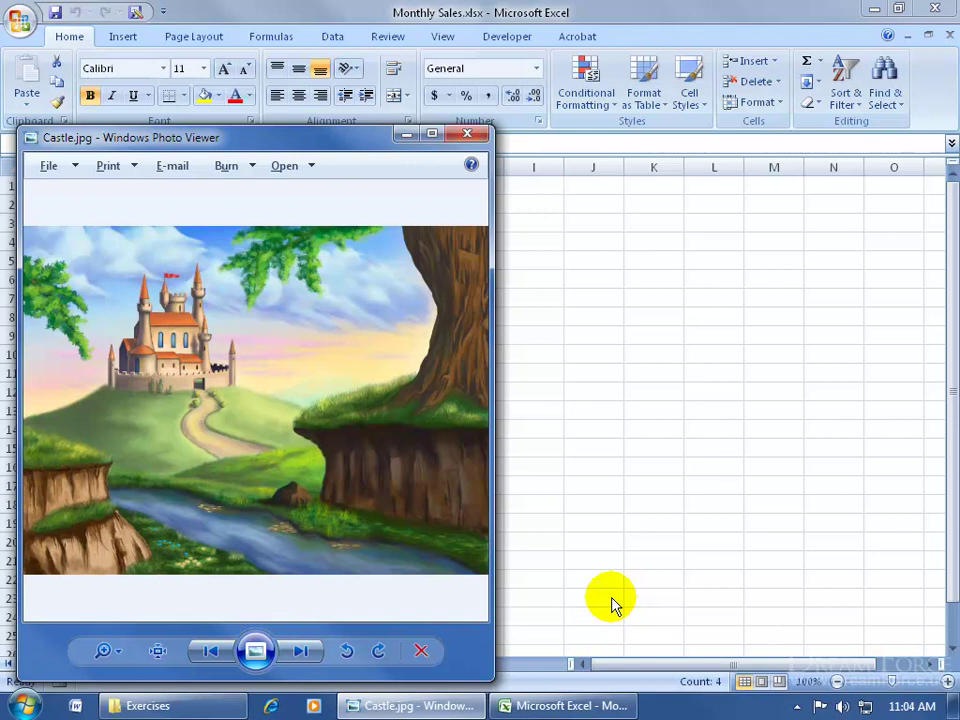
# Switch past Monthly Sales.xlsx to the Exercises folder window, and return to the Castle.jpg window
pyautogui.hotkey('alt', 'Tab')
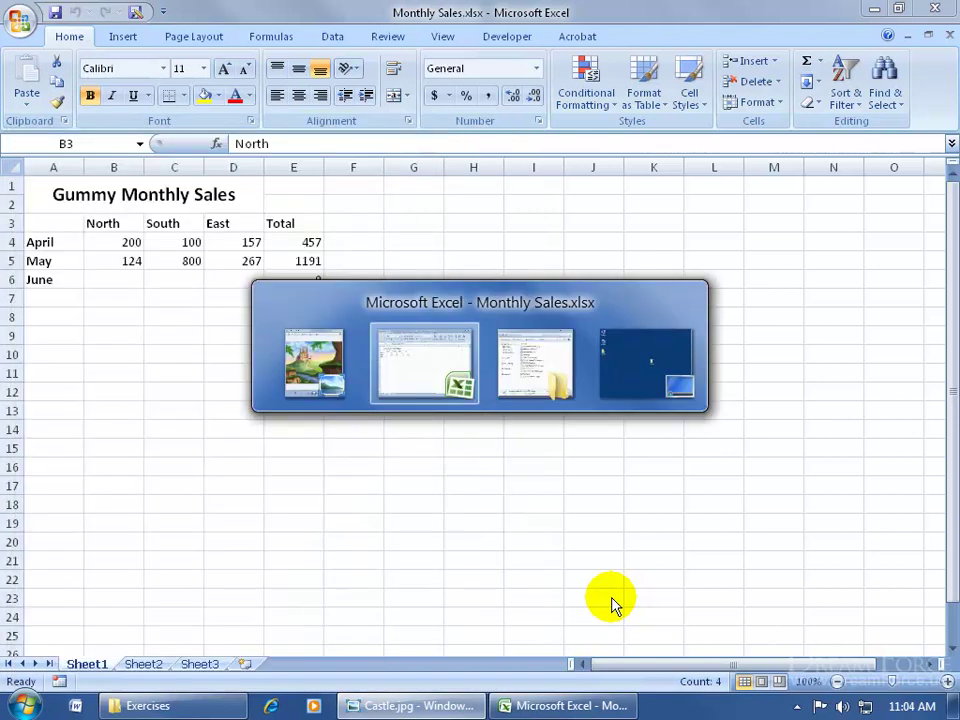
pyautogui.hotkey('alt', 'Tab')
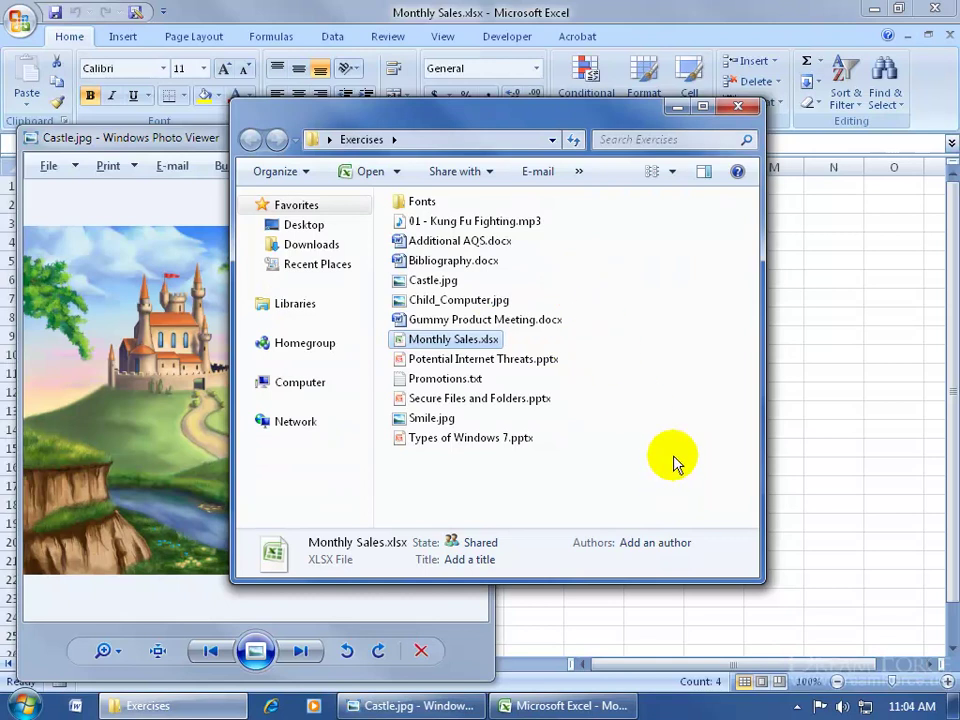
pyautogui.hotkey('alt', 'Tab')
pyautogui.hotkey('alt', 'Tab')
pyautogui.hotkey('alt', 'Tab')
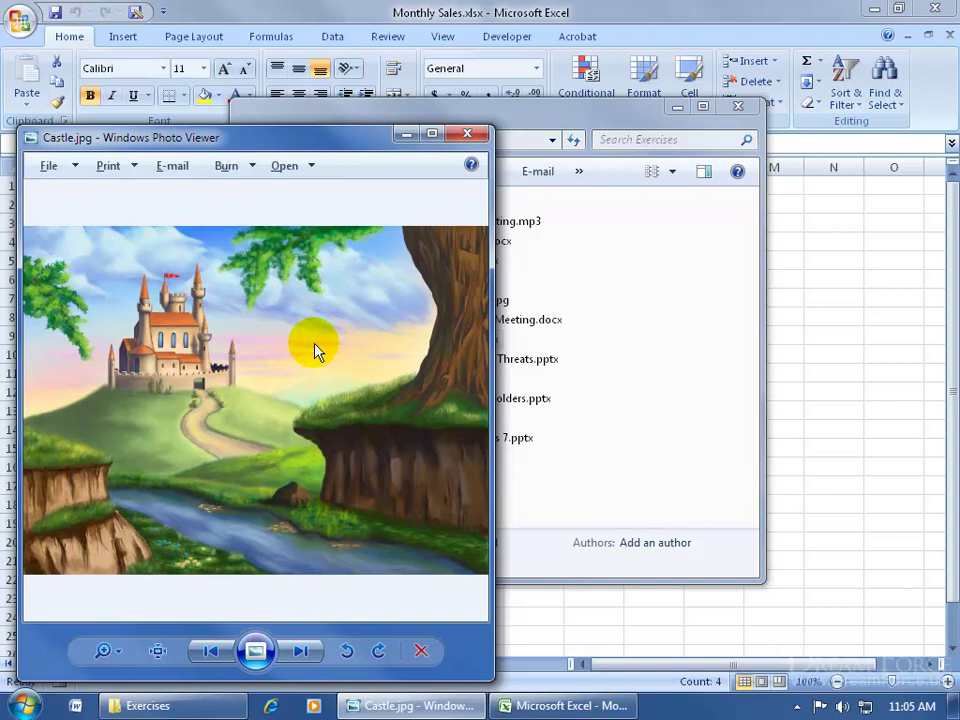
# Bring Monthly Sales.xlsx forward and toggle back and forth between it and Castle.jpg, ending on Castle.jpg
pyautogui.hotkey('alt', 'Tab')
pyautogui.hotkey('alt', 'Tab')
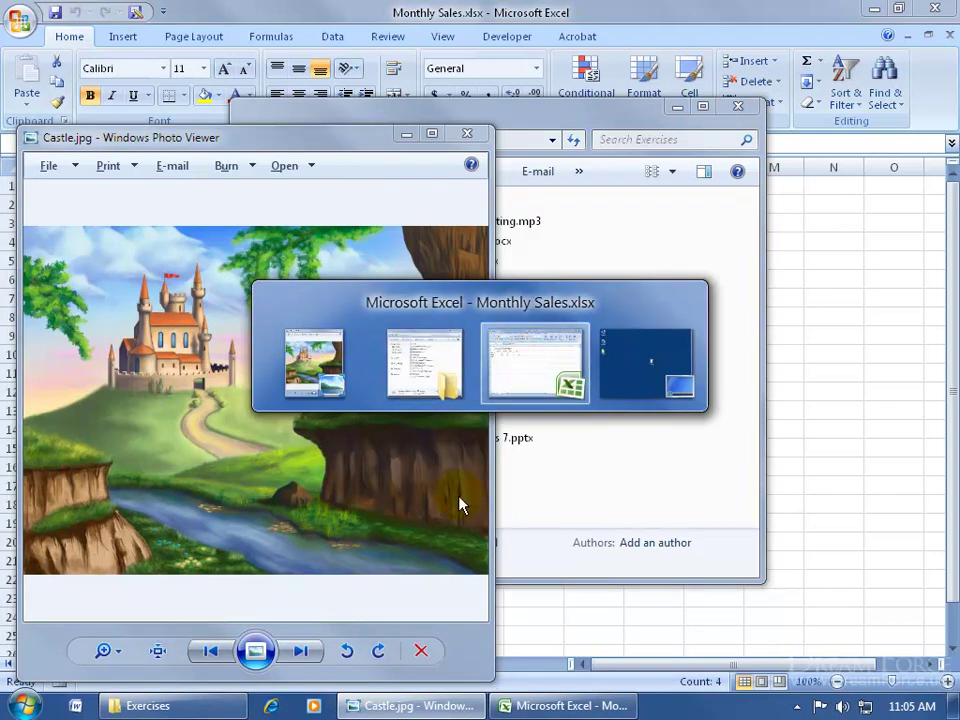
pyautogui.hotkey('alt', 'Tab')
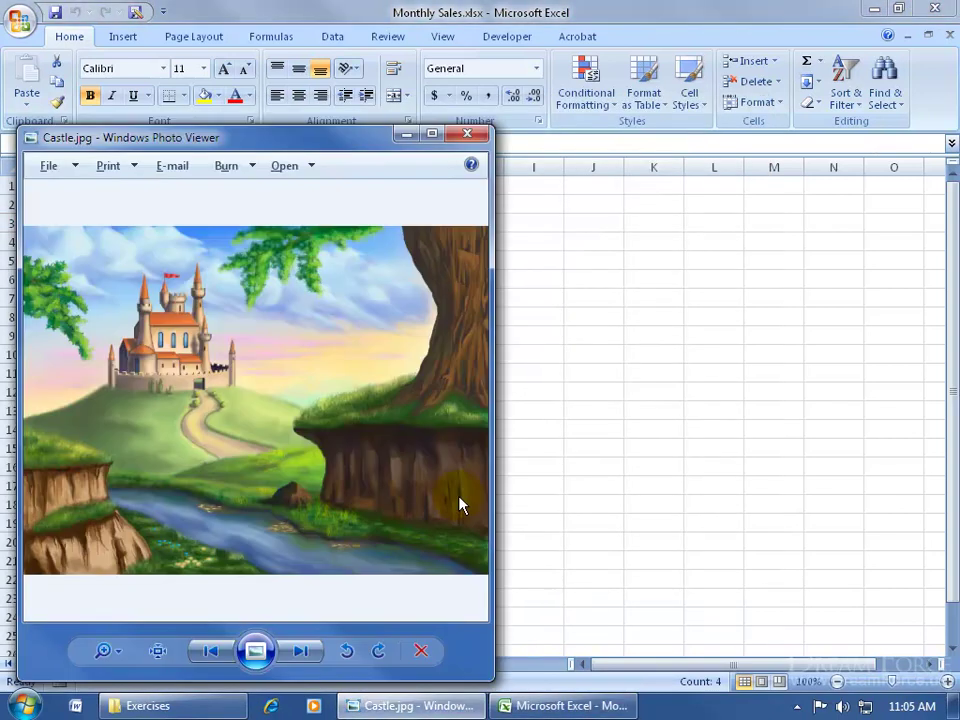
pyautogui.hotkey('alt', 'Tab')
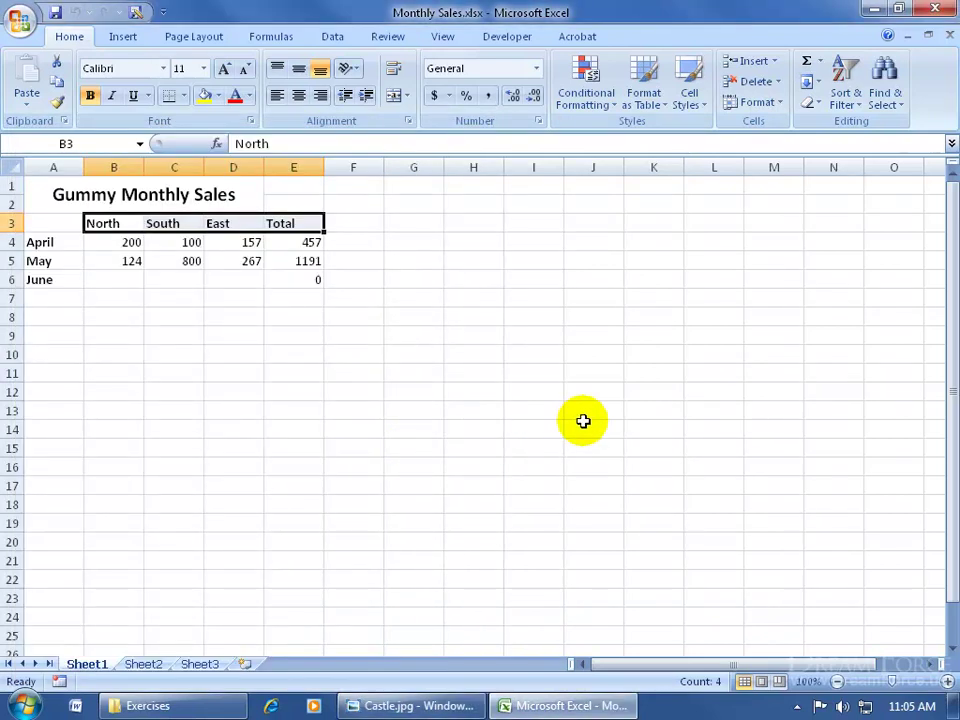
pyautogui.hotkey('alt', 'Tab')
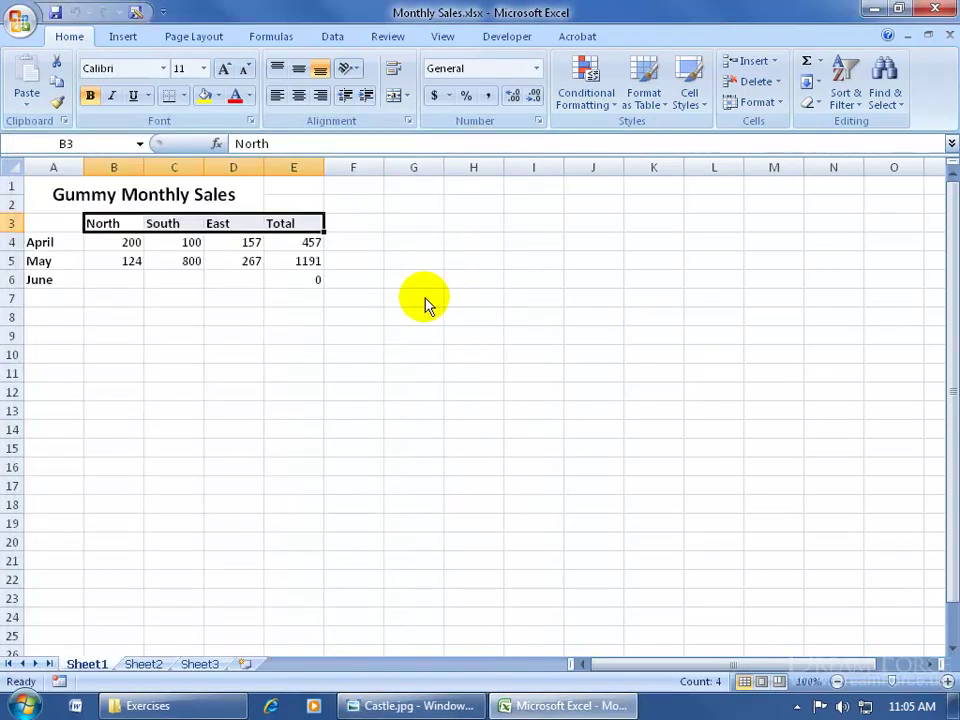
pyautogui.hotkey('alt', 'Tab')
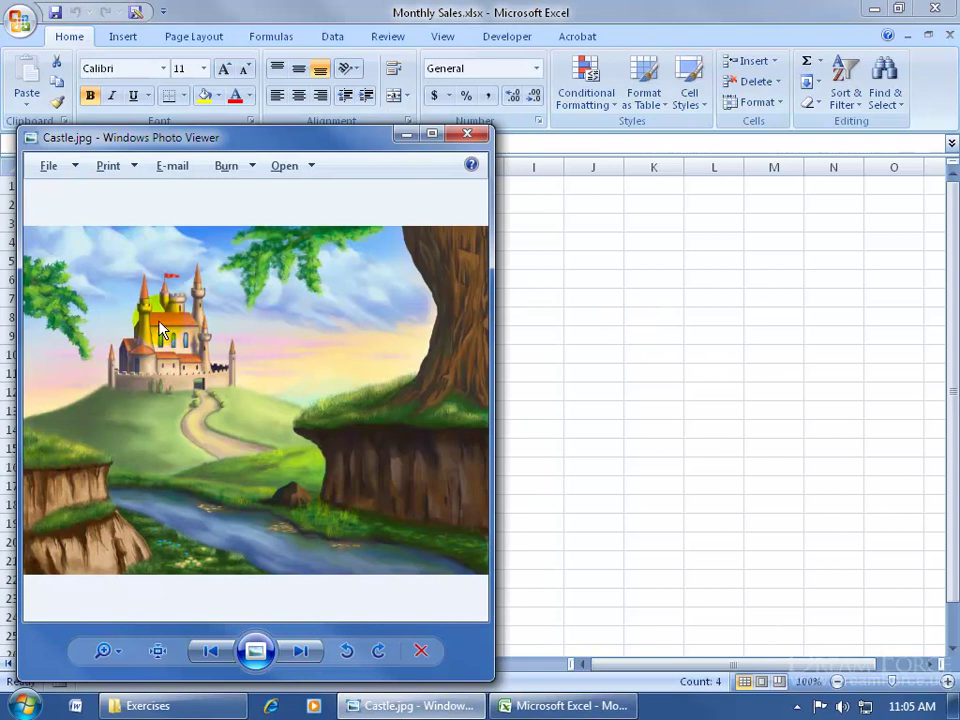
pyautogui.hotkey('alt', 'Tab')
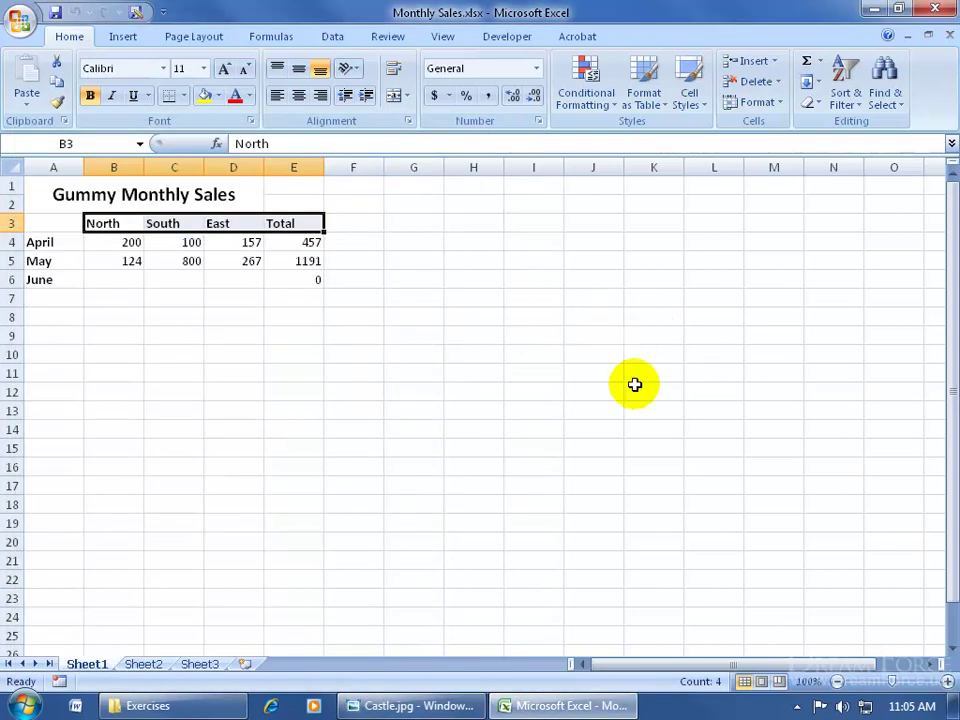
pyautogui.hotkey('alt', 'Tab')
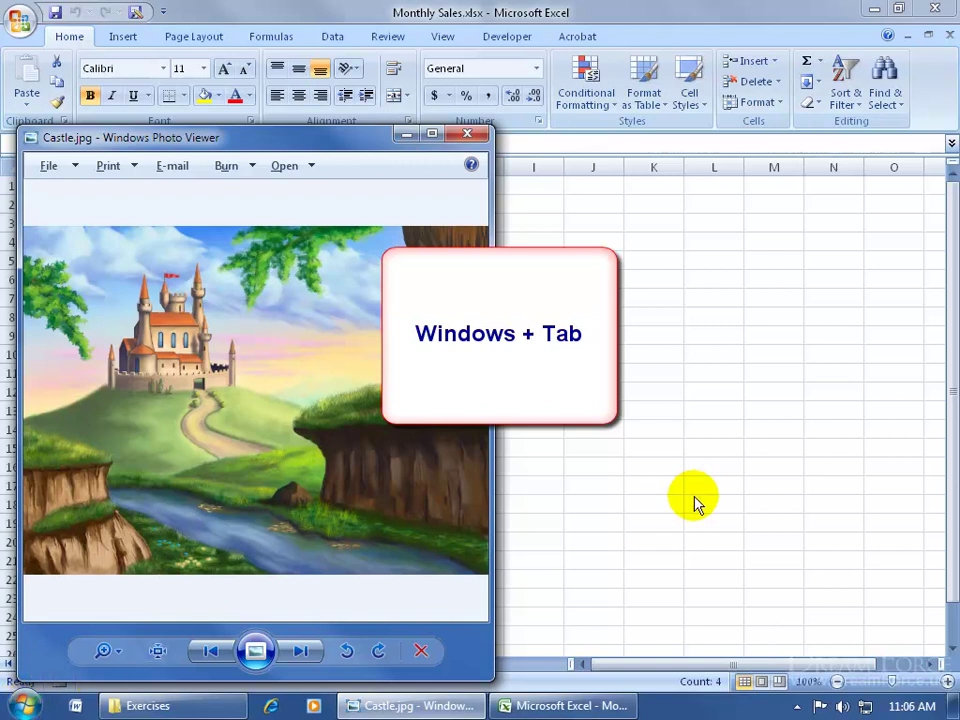
# Flip through the open windows in the 3D window stack and switch to the Castle.jpg window
pyautogui.press('super+Tab')
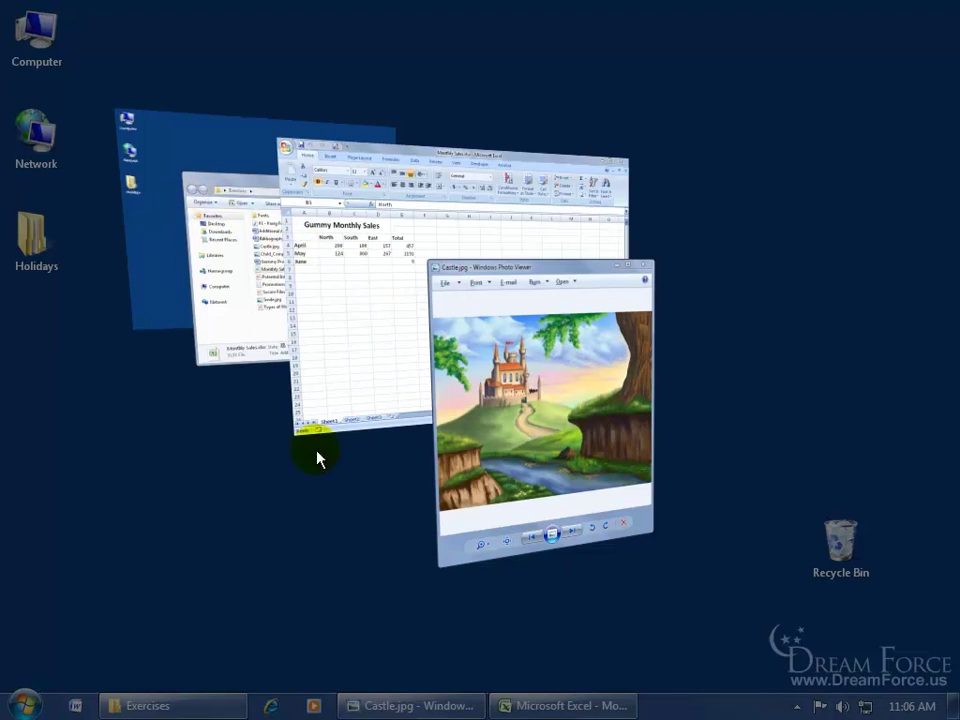
pyautogui.press('Tab')
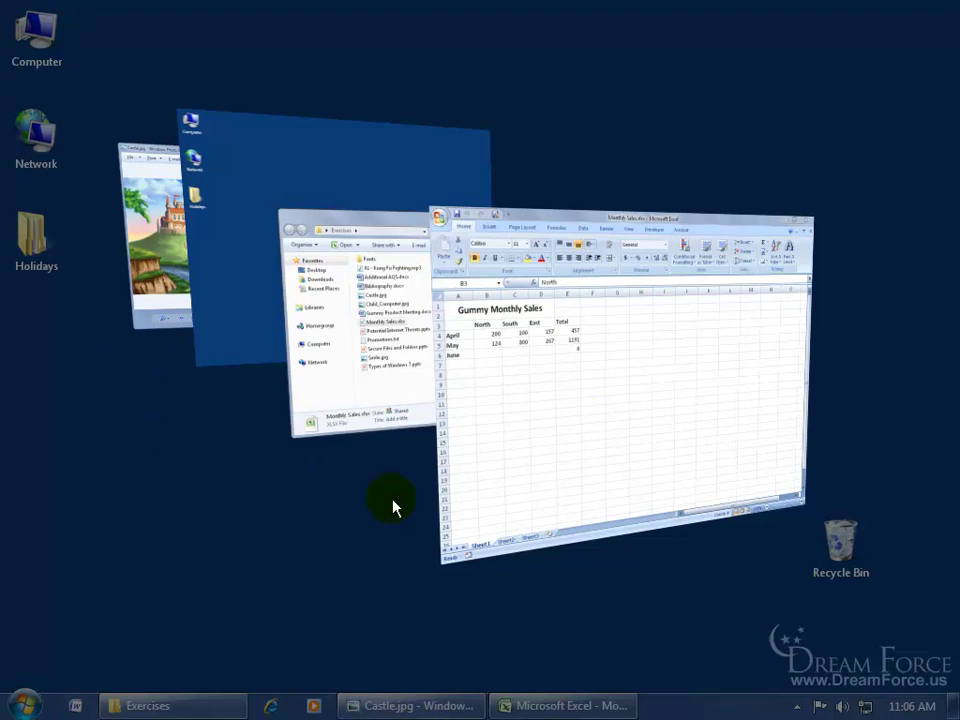
pyautogui.press('super+Tab')
pyautogui.press('super+Tab')
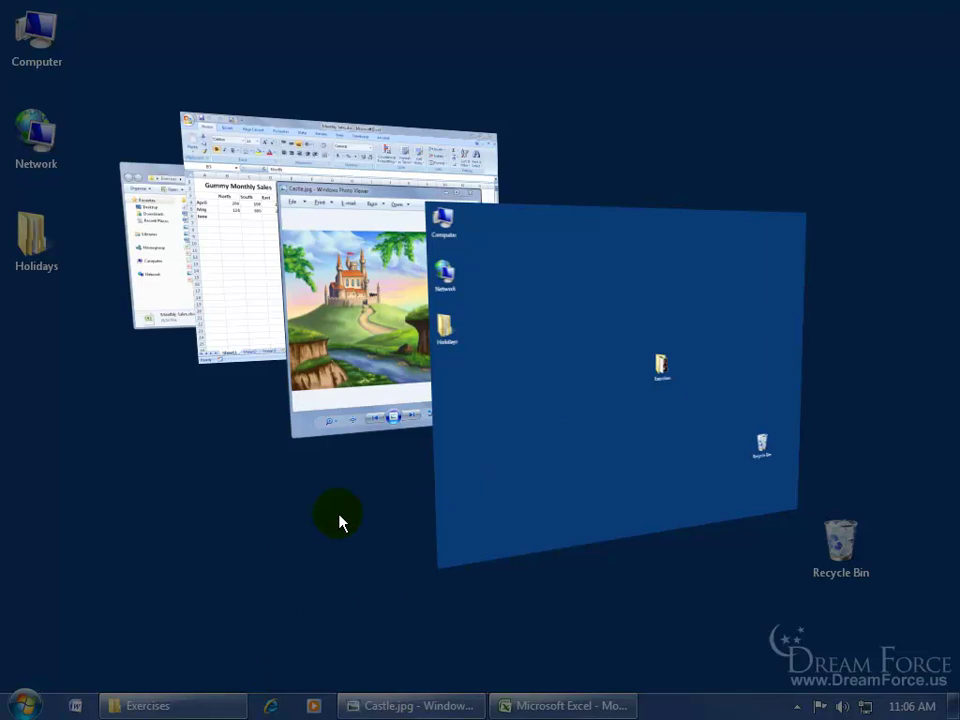
pyautogui.scroll(-1, 339, 522)
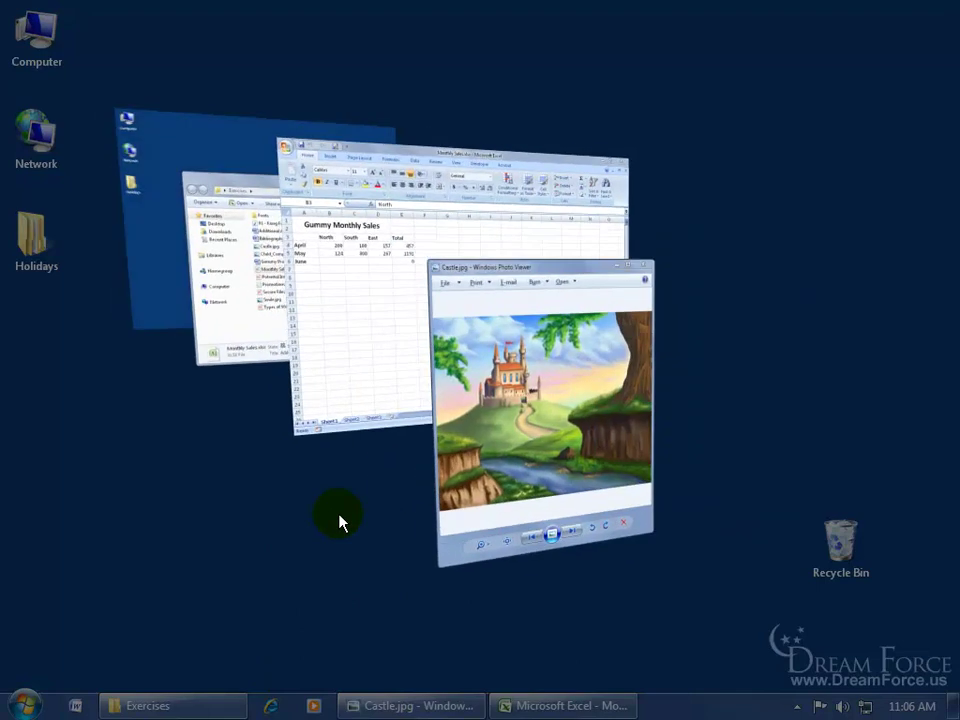
pyautogui.click(495, 470)
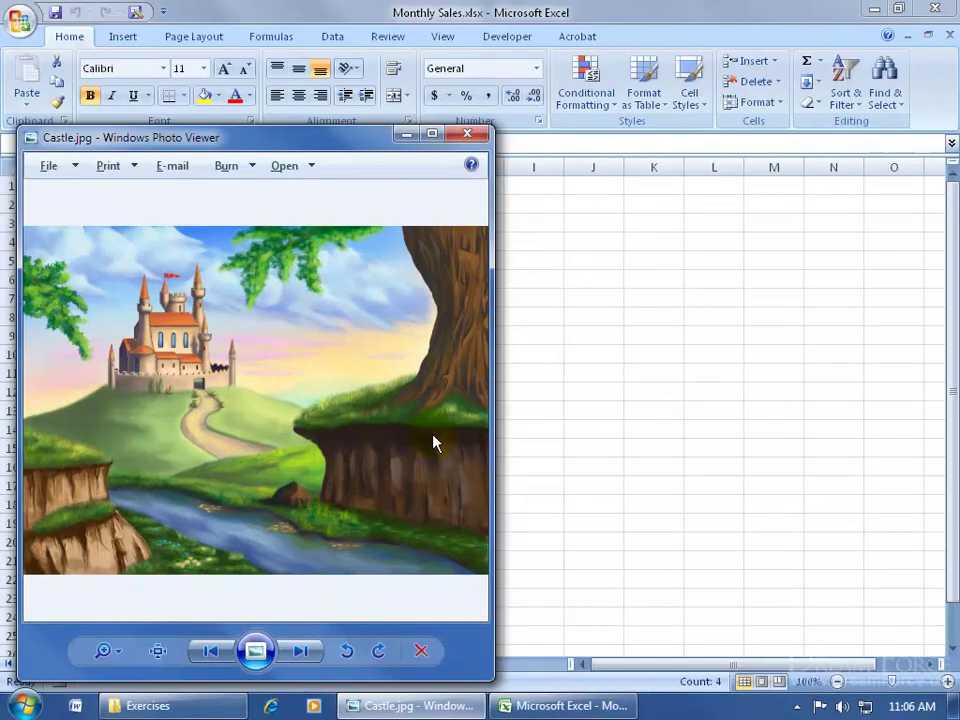
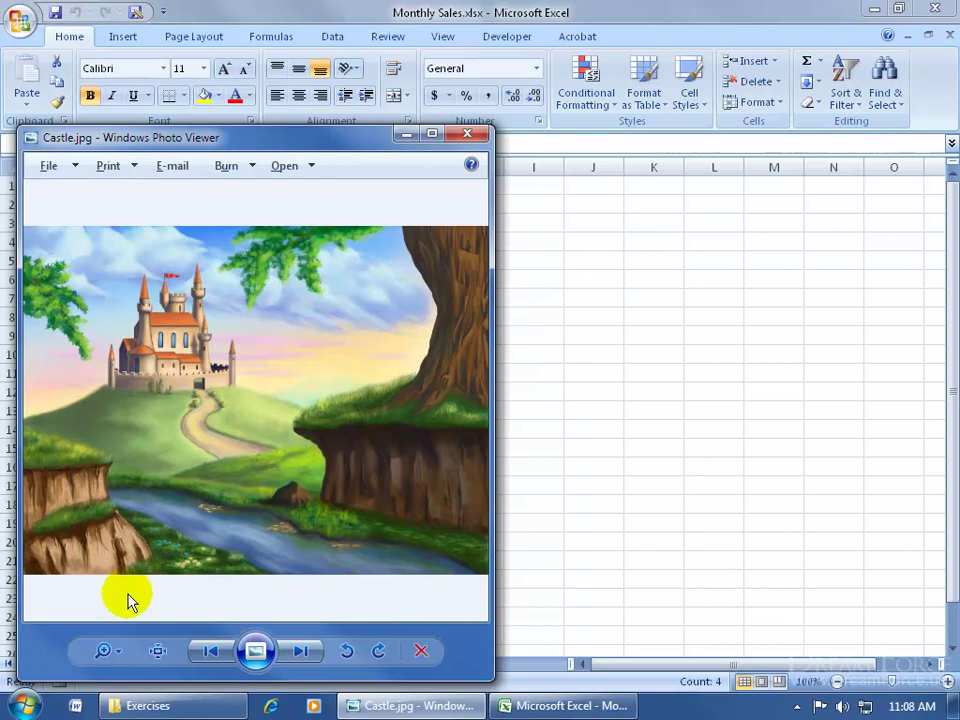
# Open WordPad and paste the captured full-screen image into the blank document
pyautogui.click(27, 710)
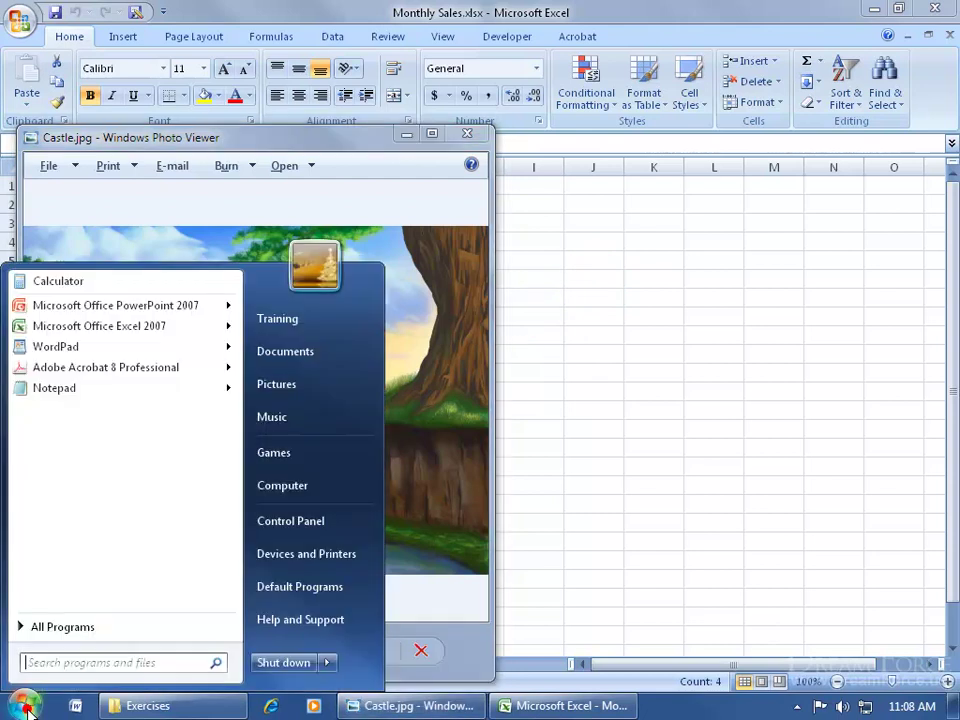
pyautogui.click(60, 348)
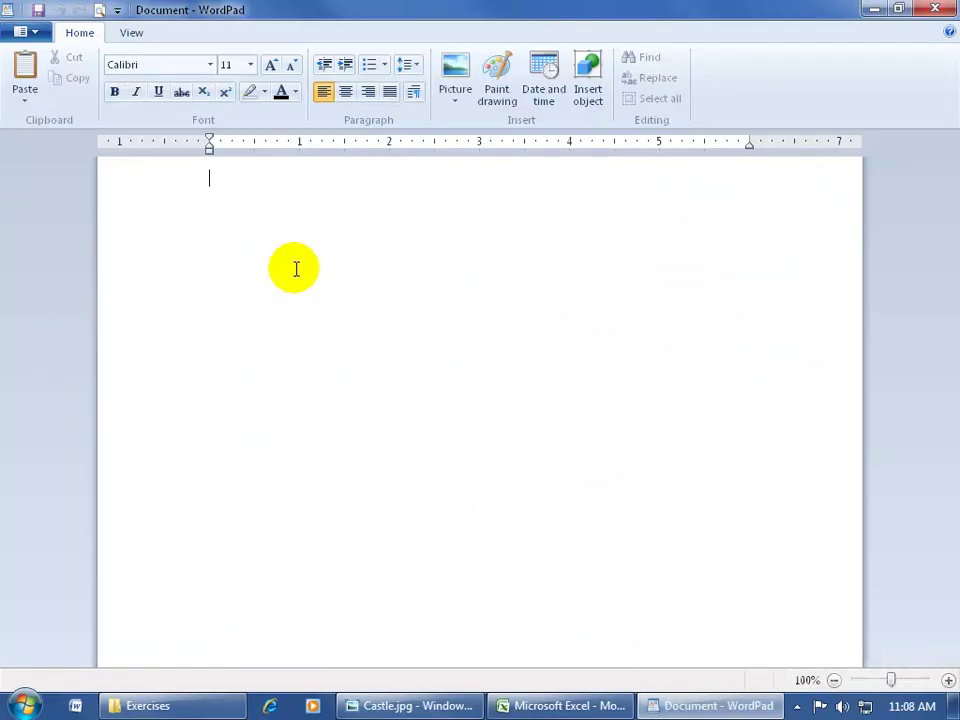
pyautogui.rightClick(231, 182)
pyautogui.click(261, 229)
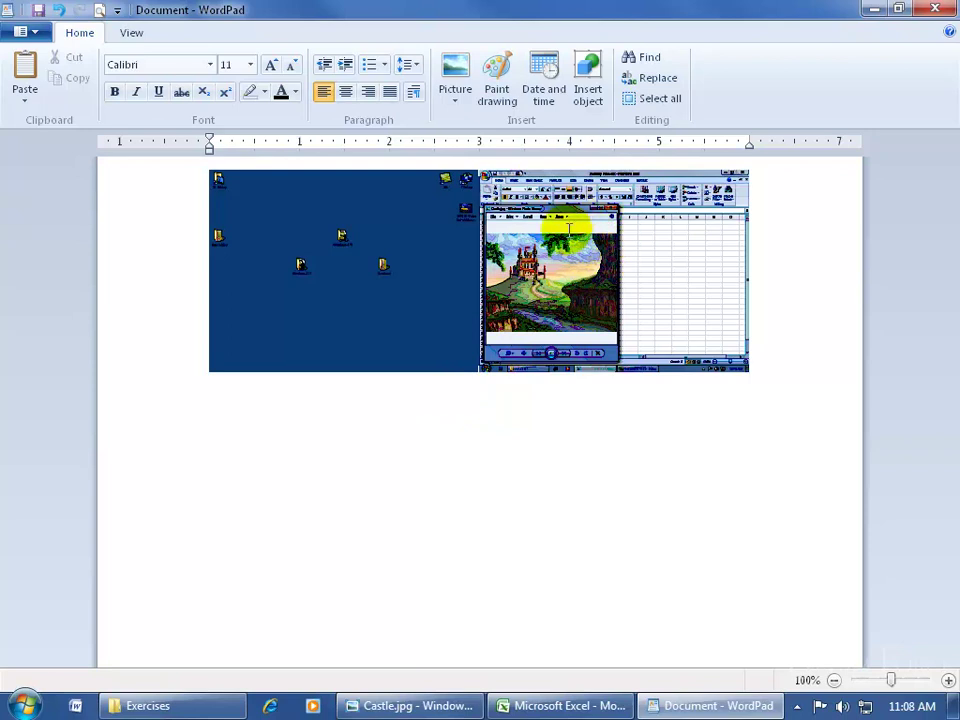
# Delete the pasted full-screen image from the document and minimize the WordPad window
pyautogui.click(379, 240)
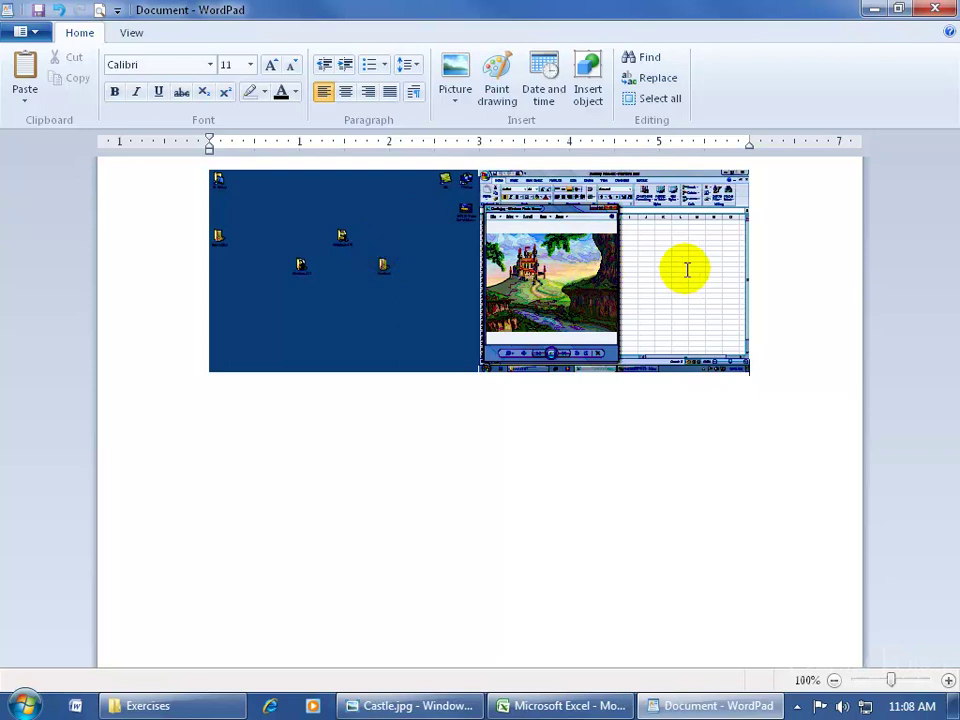
pyautogui.click(553, 262)
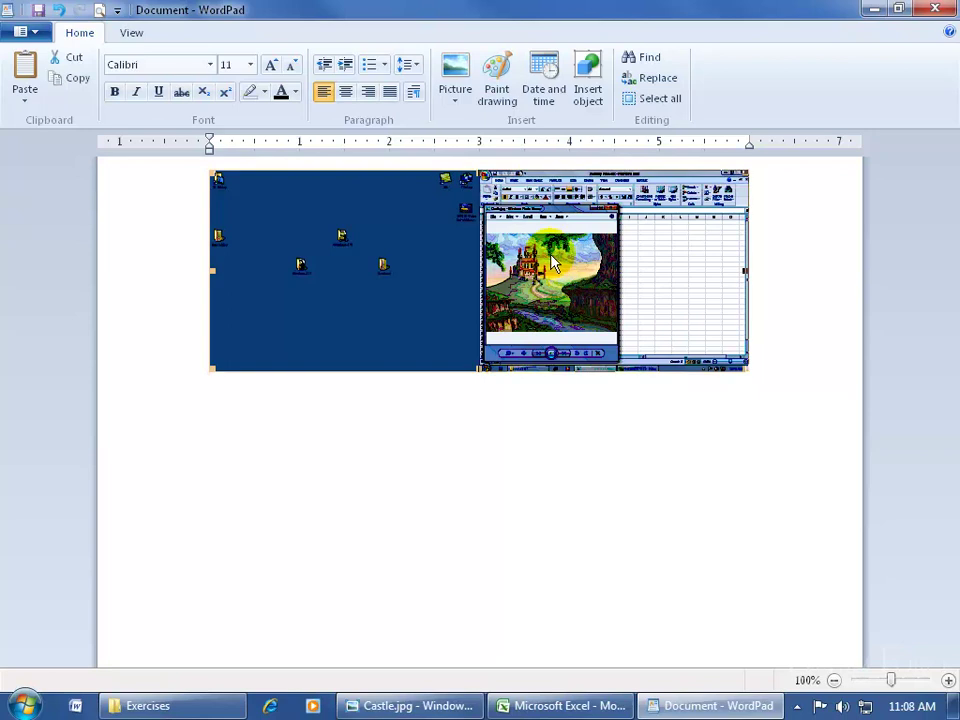
pyautogui.press('Delete')
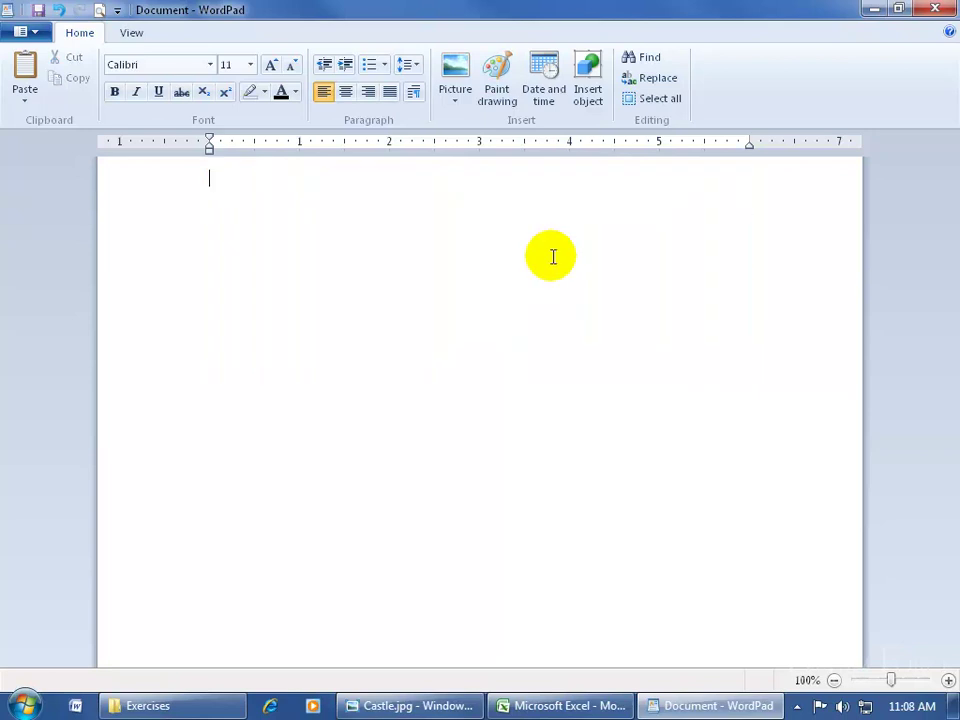
pyautogui.click(874, 14)
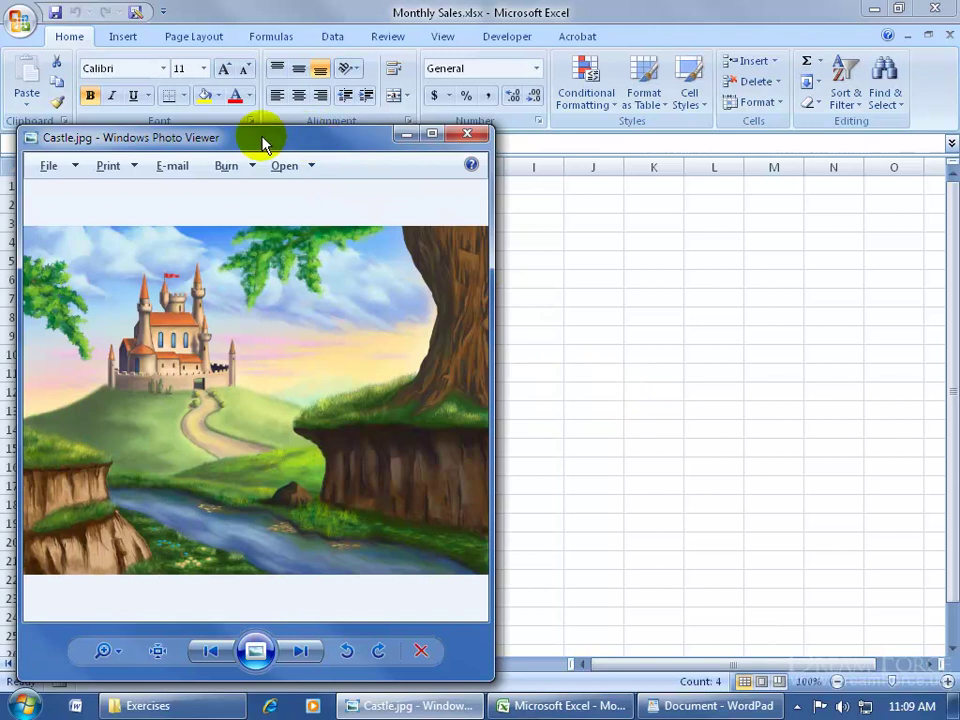
# Capture only the active Castle.jpg window and paste the image into the WordPad document
pyautogui.press('alt+Print')
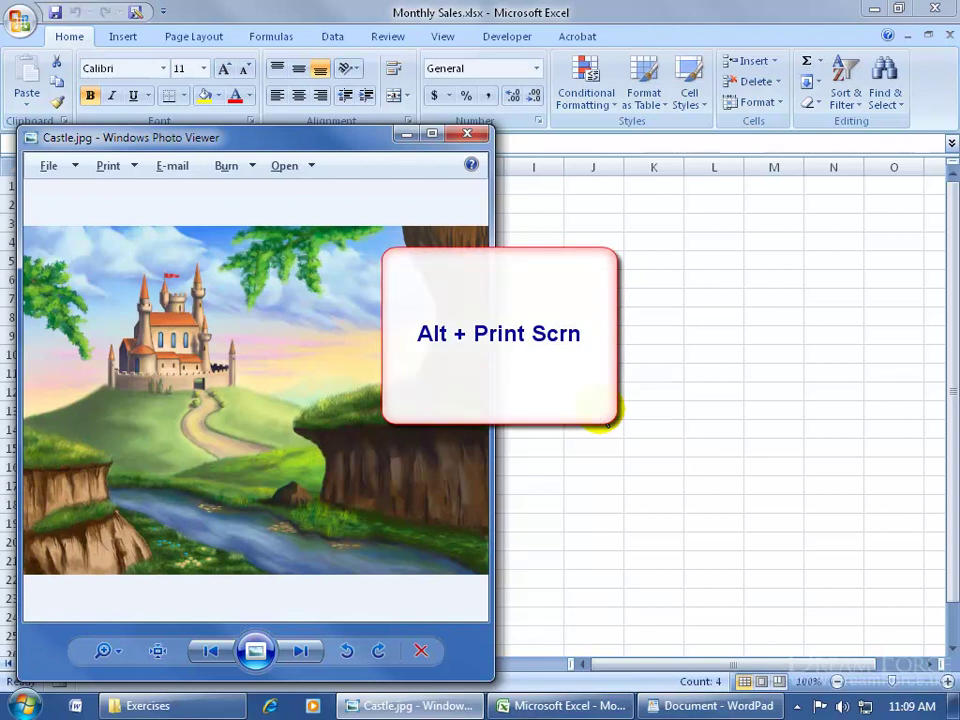
pyautogui.click(686, 707)
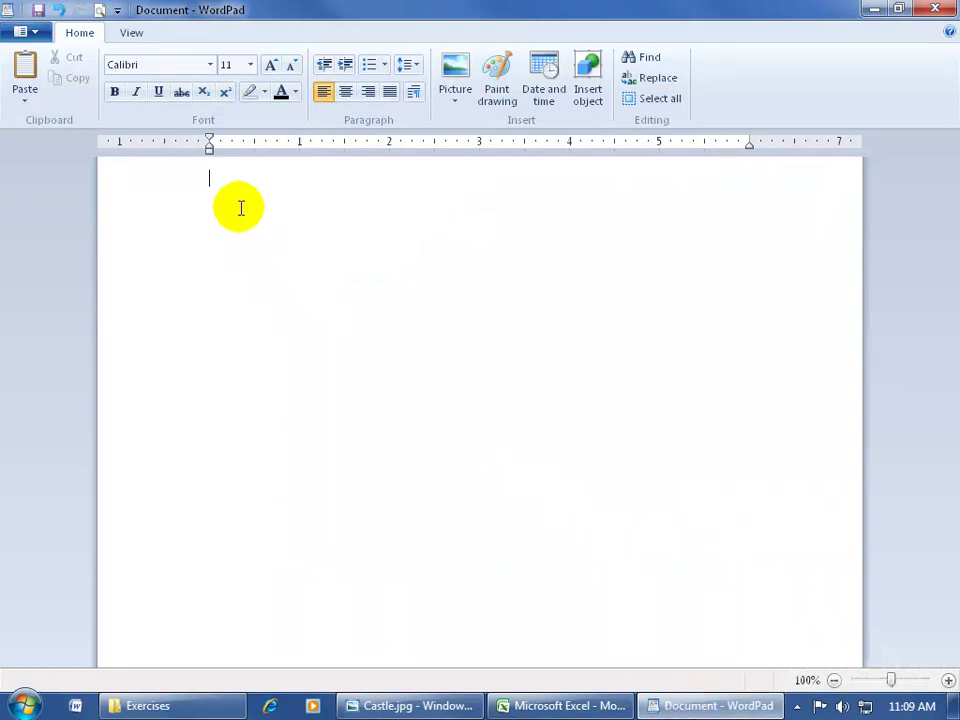
pyautogui.rightClick(219, 181)
pyautogui.click(250, 231)
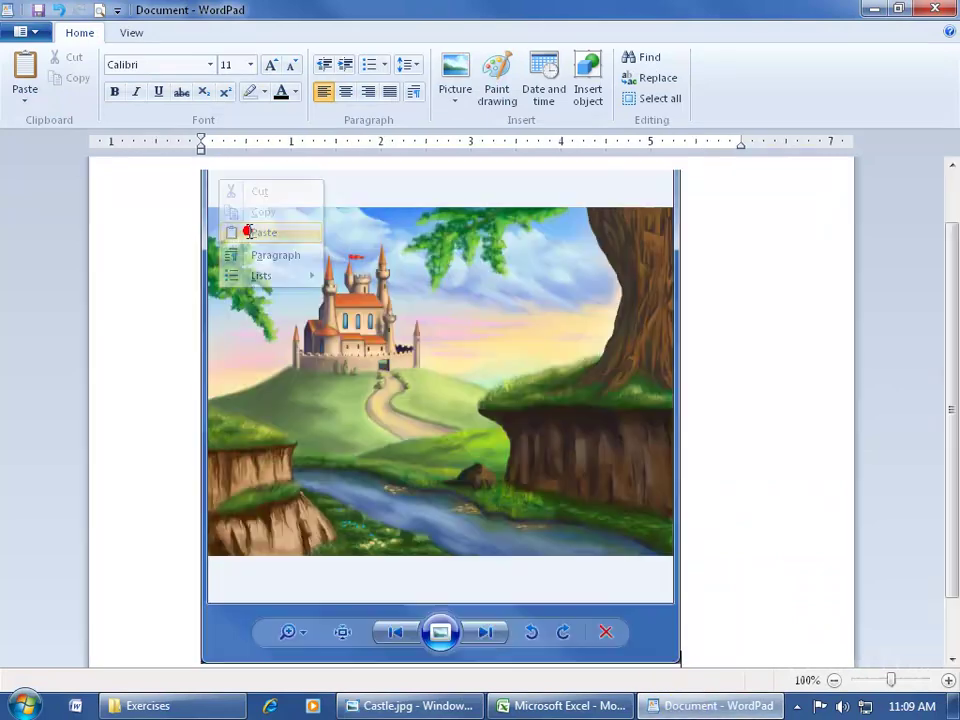
pyautogui.scroll(2, 950, 378)
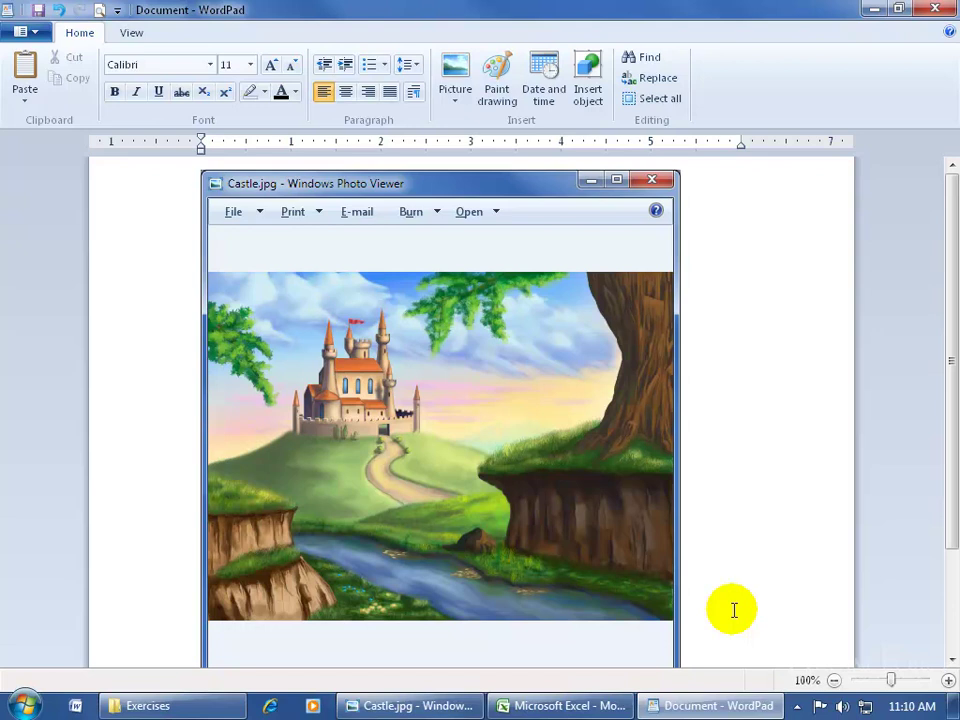
# Look at the taskbar's window options, including Show the desktop, and dismiss them without choosing one
pyautogui.moveTo(955, 711)
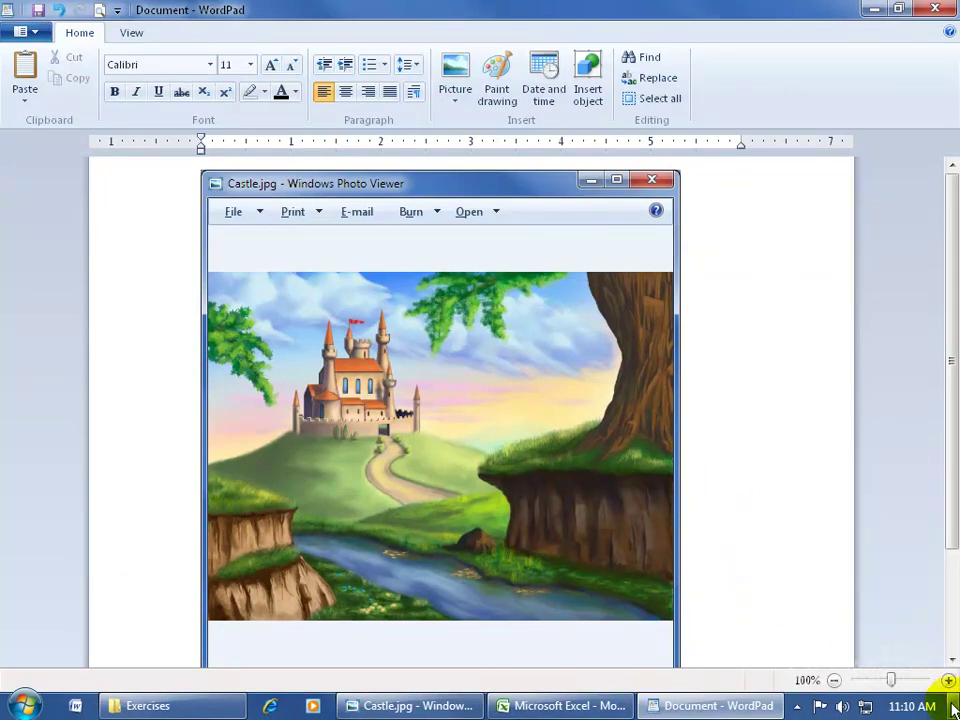
pyautogui.rightClick(53, 708)
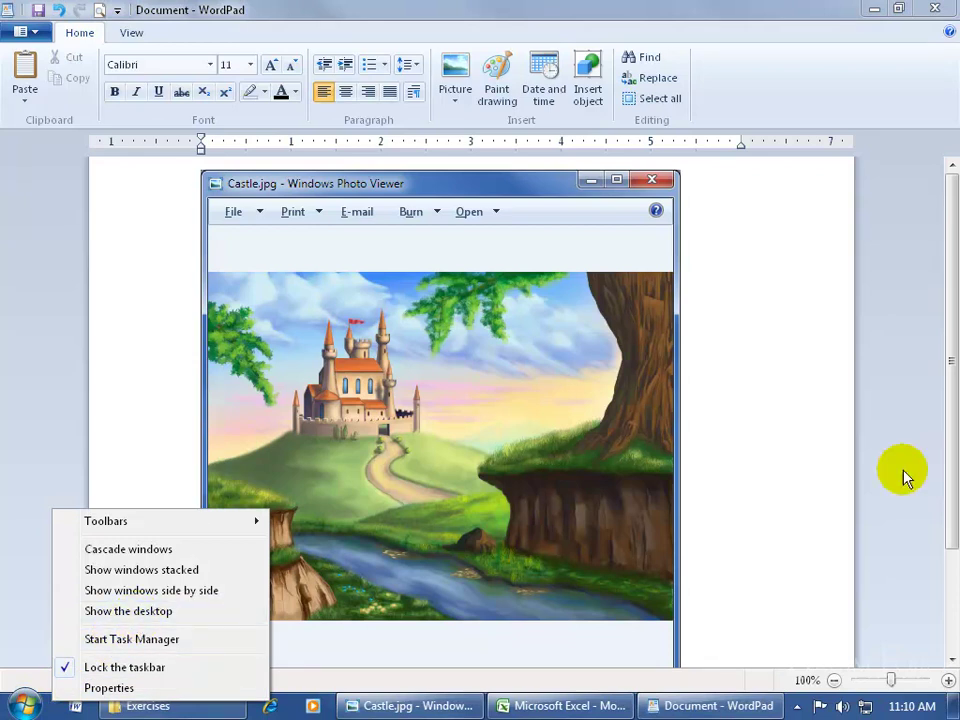
pyautogui.click(861, 405)
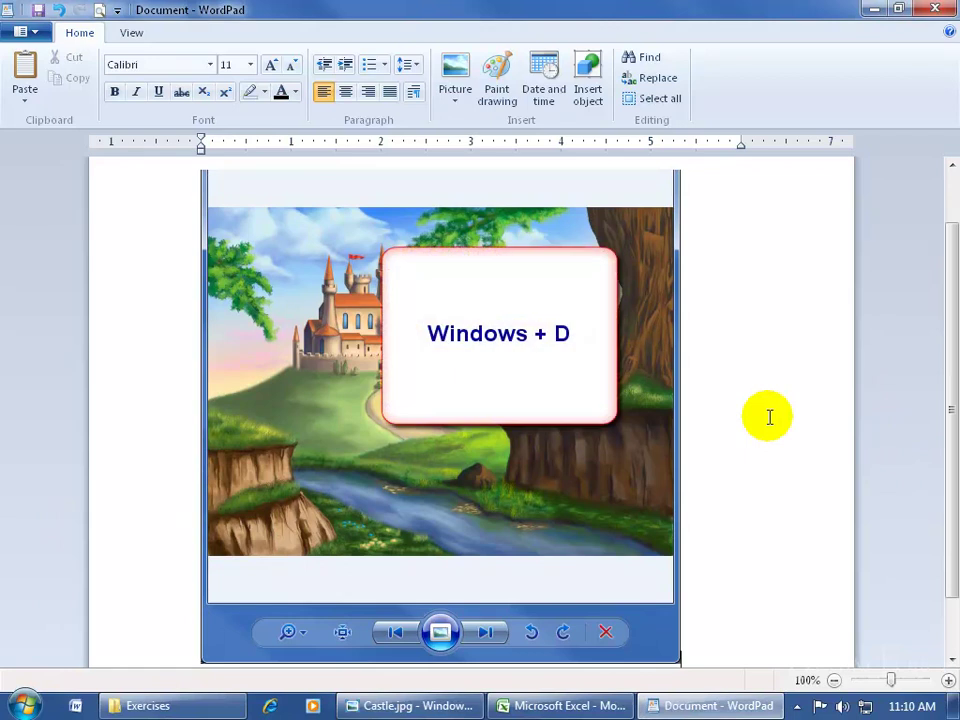
# Show the desktop, restore all the windows, and show the desktop again
pyautogui.press('super+d')
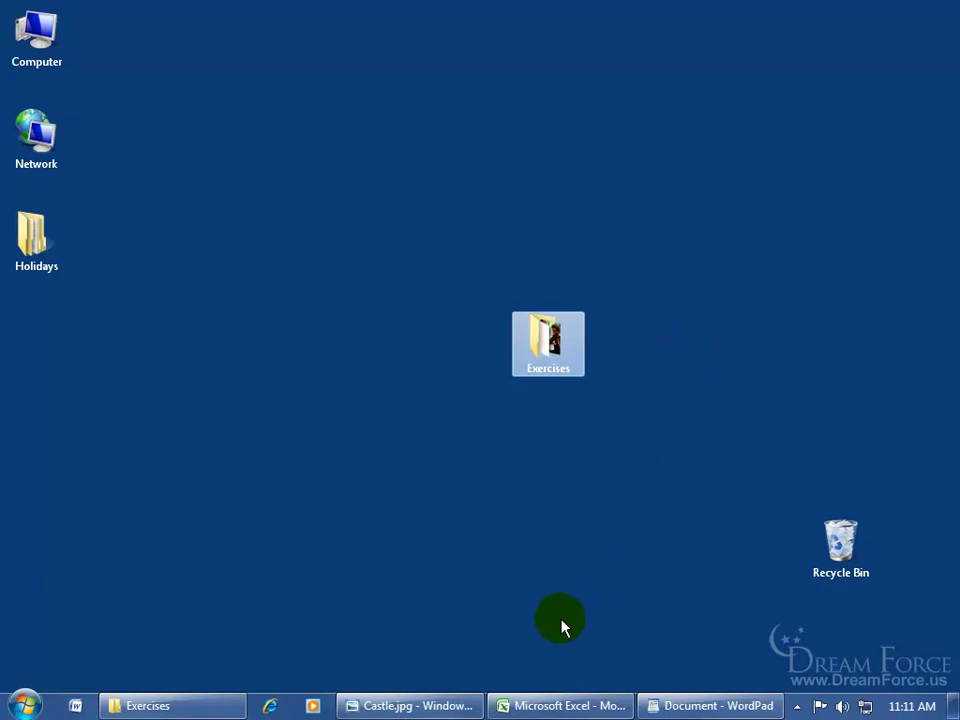
pyautogui.press('super+d')
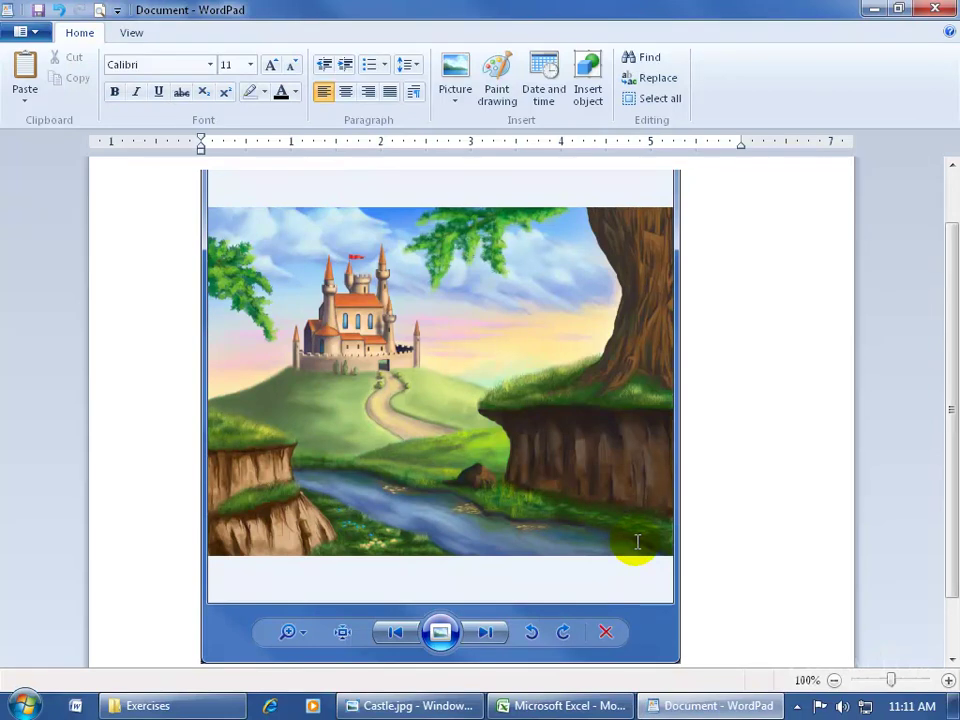
pyautogui.press('super+d')
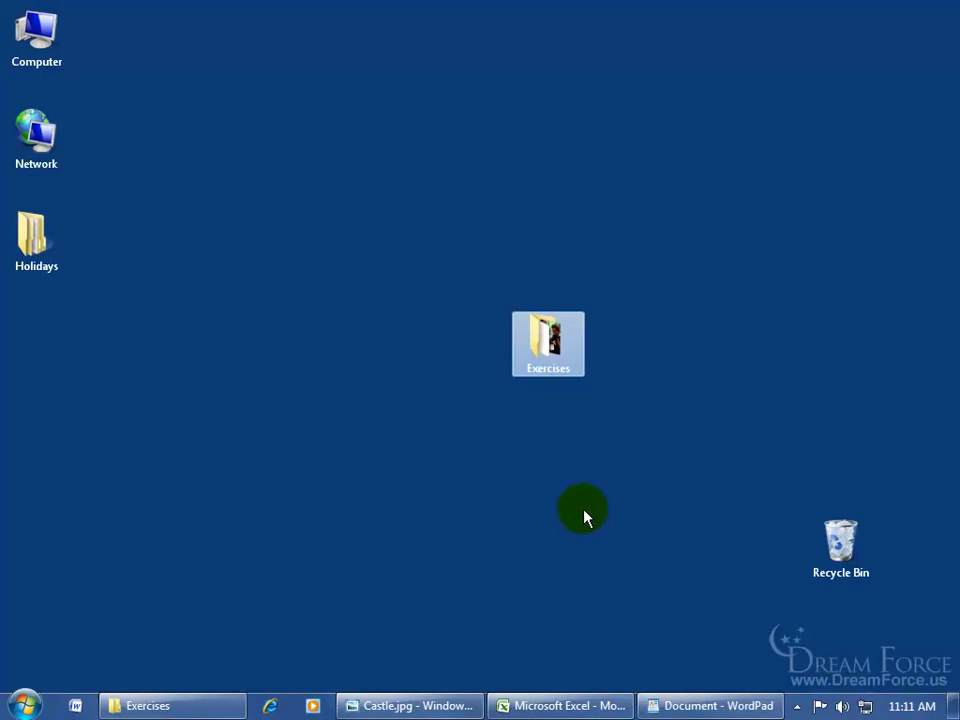
# Open the Exercises folder from the desktop, and hide and restore its window by toggling Show desktop
pyautogui.doubleClick(548, 345)
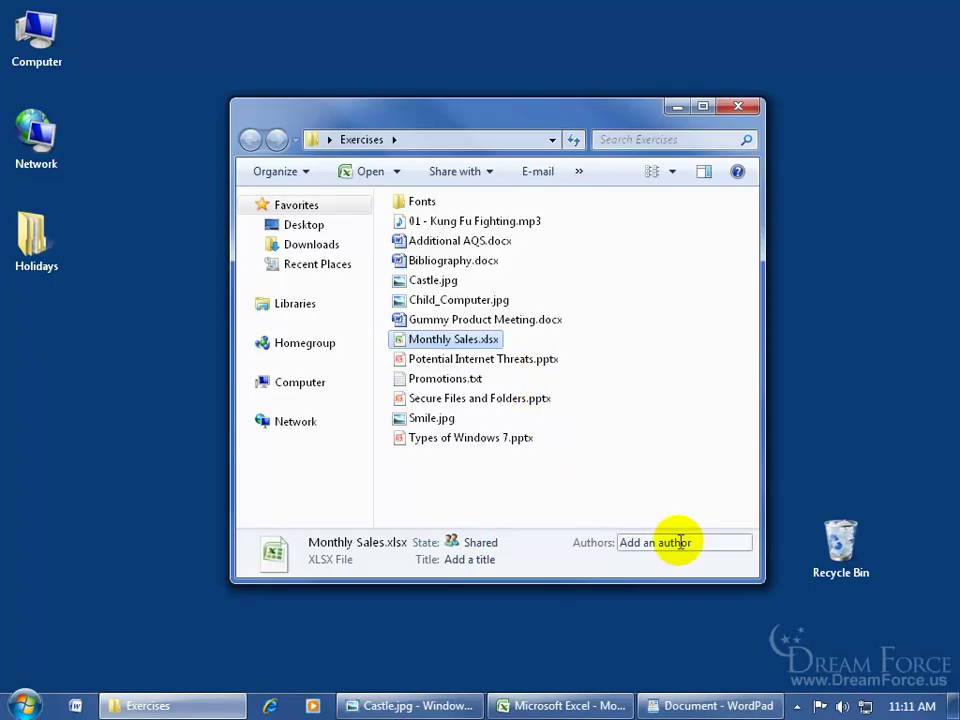
pyautogui.press('super+d')
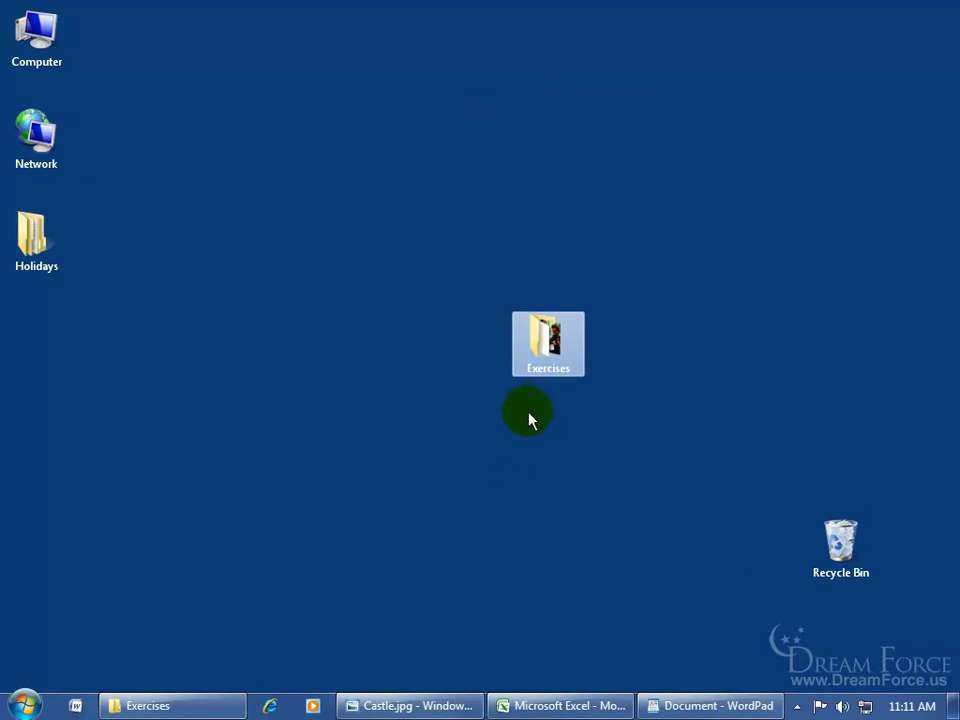
pyautogui.press('super+d')
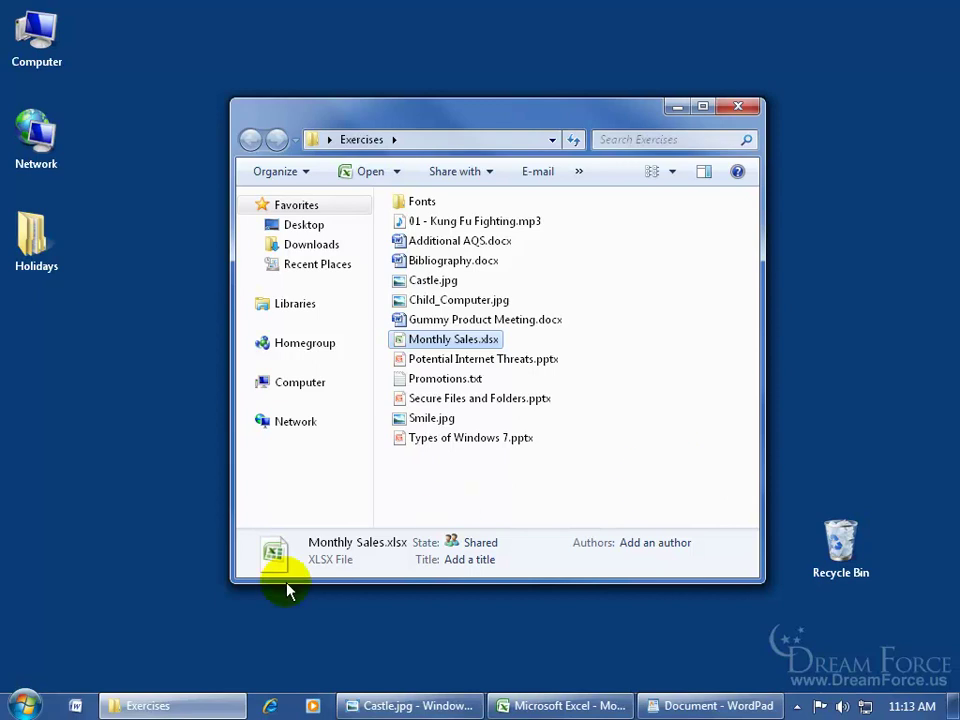
# View the shut-down choices, such as Lock, and close them without choosing one
pyautogui.click(24, 705)
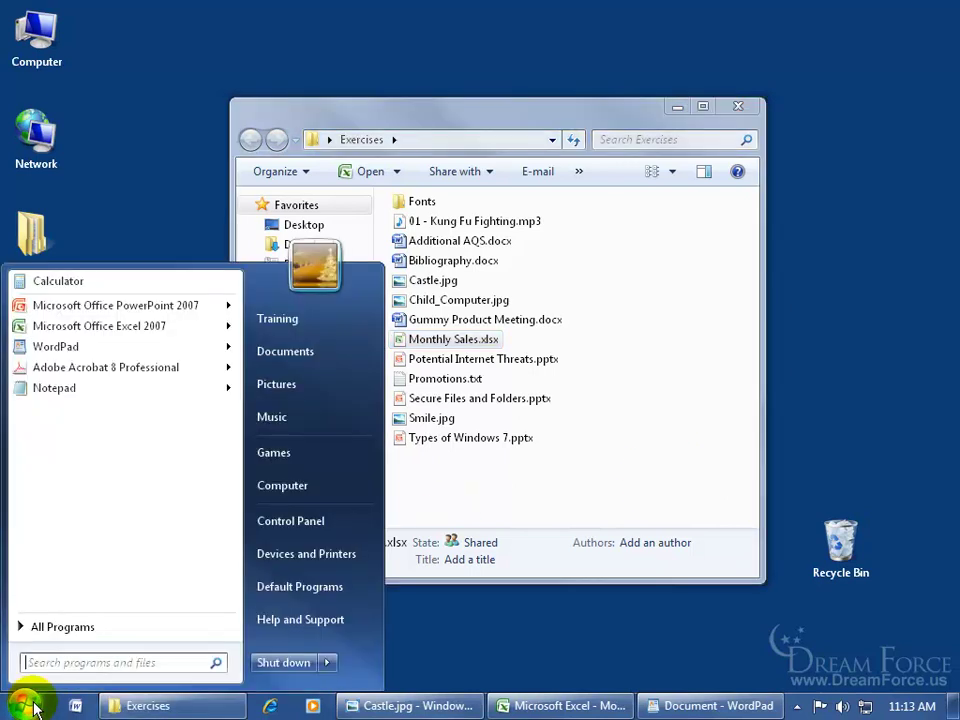
pyautogui.click(328, 664)
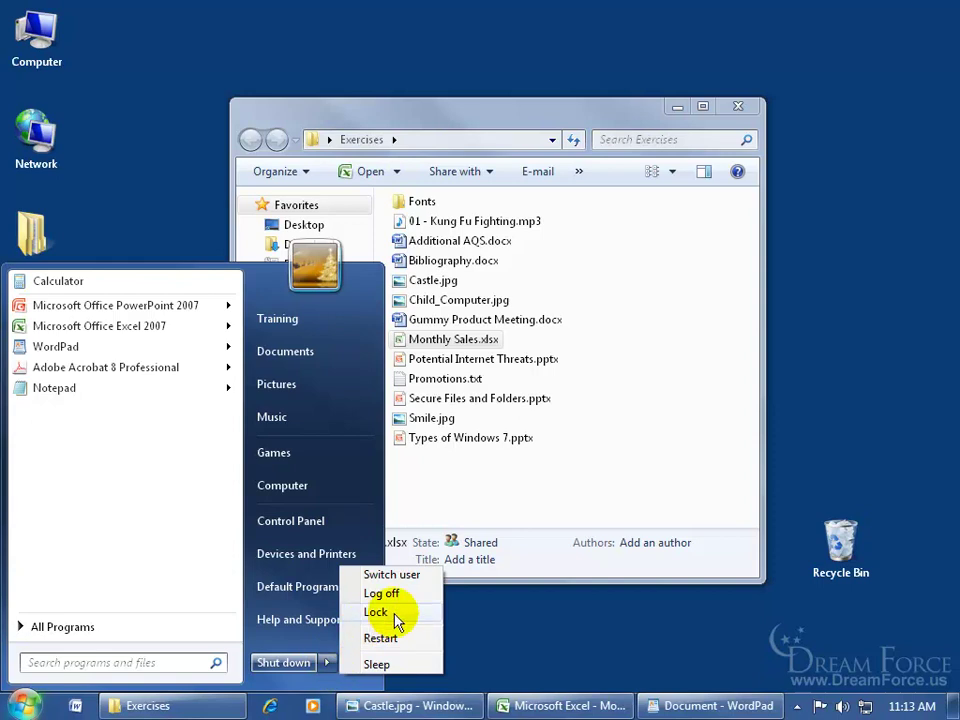
pyautogui.click(515, 622)
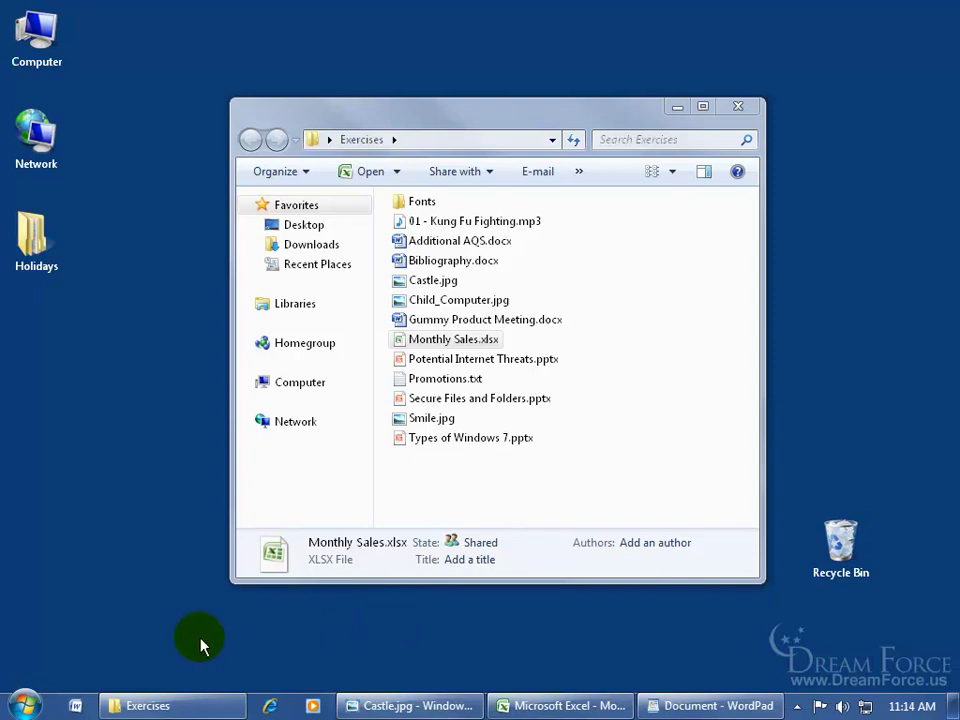
# Open Windows Help and Support and search it for "keyboard shortcuts"
pyautogui.click(22, 701)
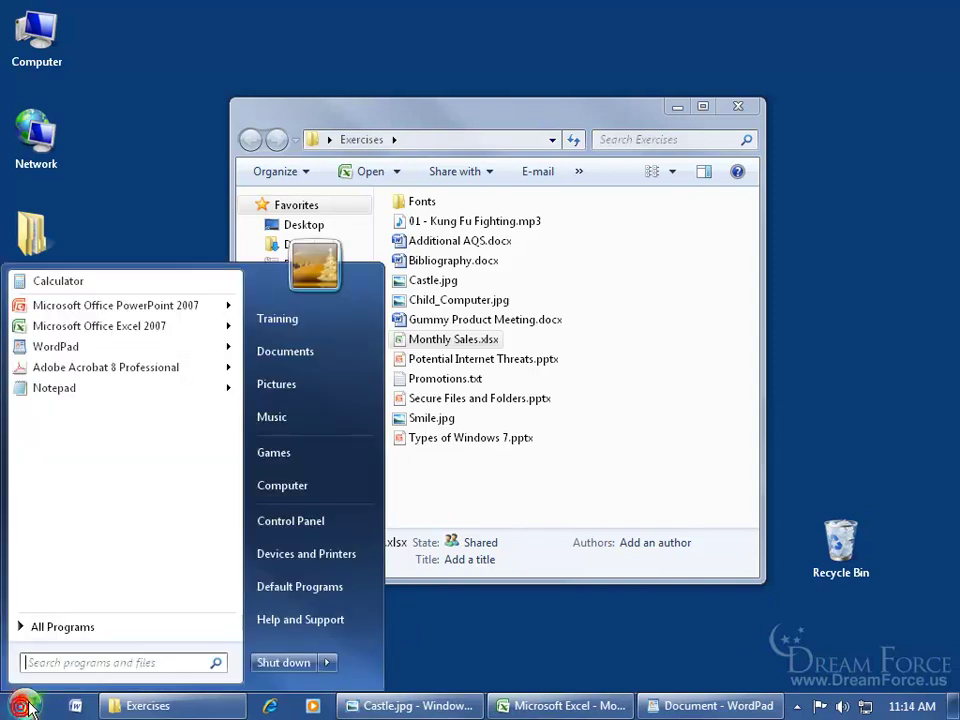
pyautogui.click(300, 620)
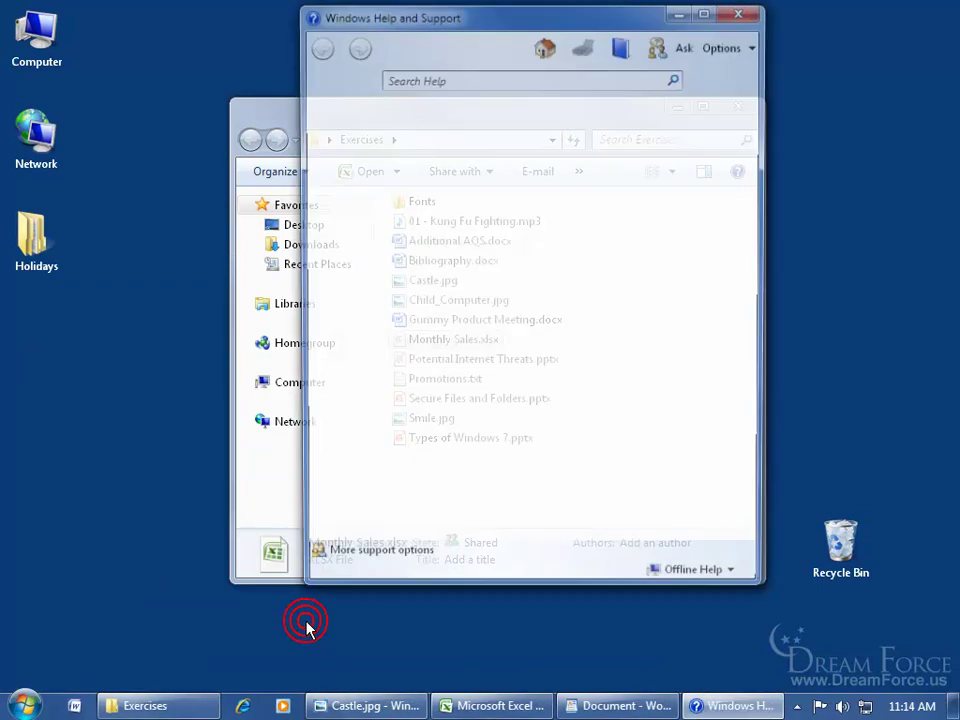
pyautogui.click(476, 78)
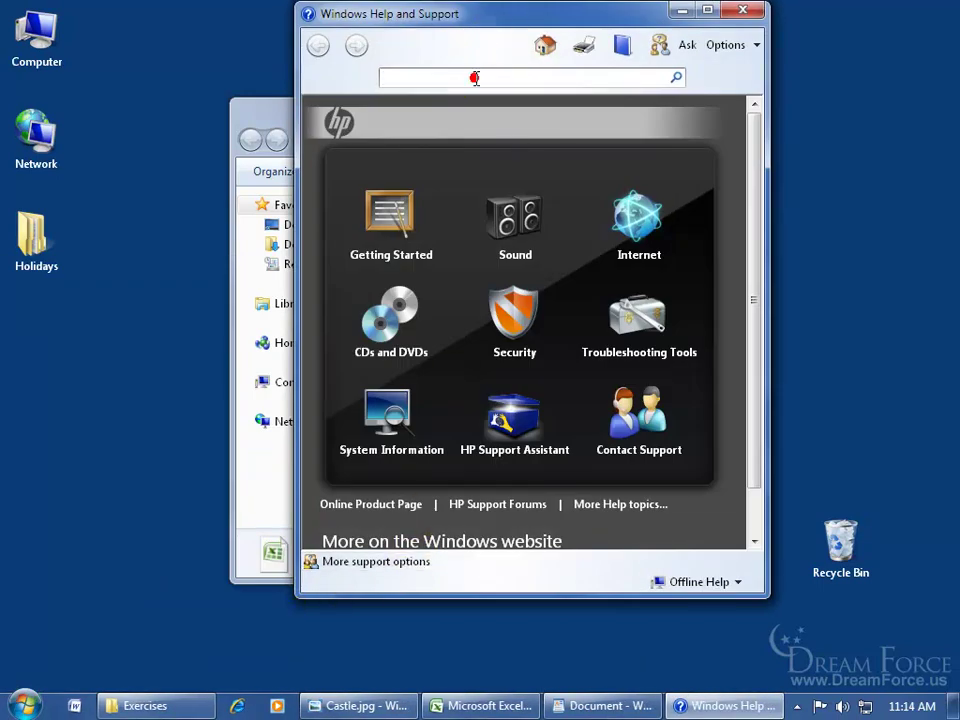
pyautogui.write('keyboard shortcuts')
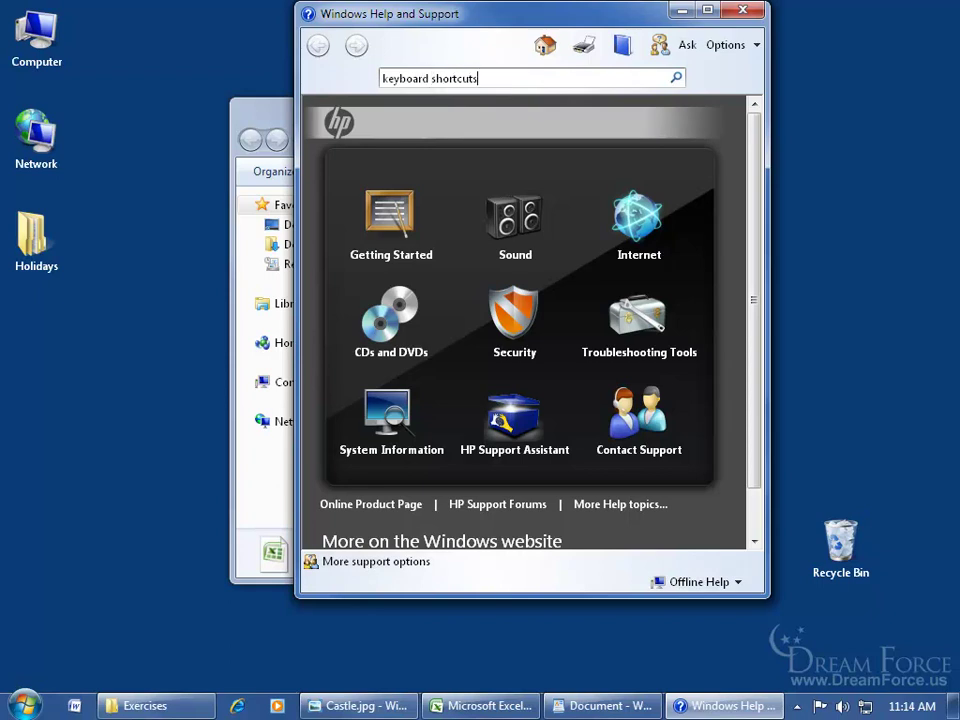
pyautogui.press('Return')
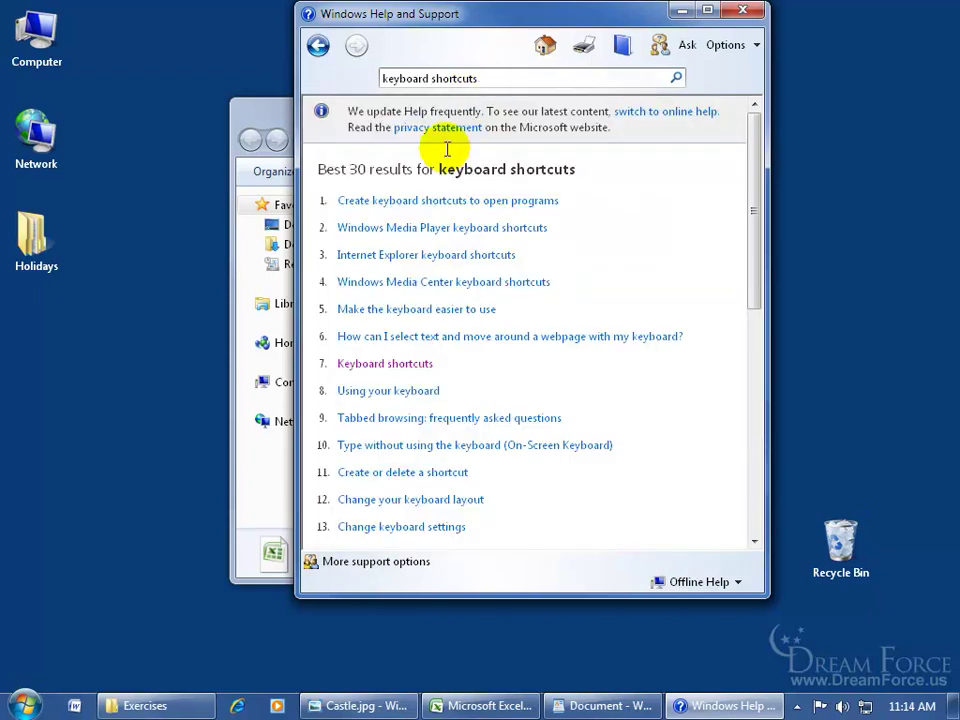
# Open the Keyboard shortcuts help topic, maximize the Help window, and expand General keyboard shortcuts to review its table
pyautogui.click(390, 365)
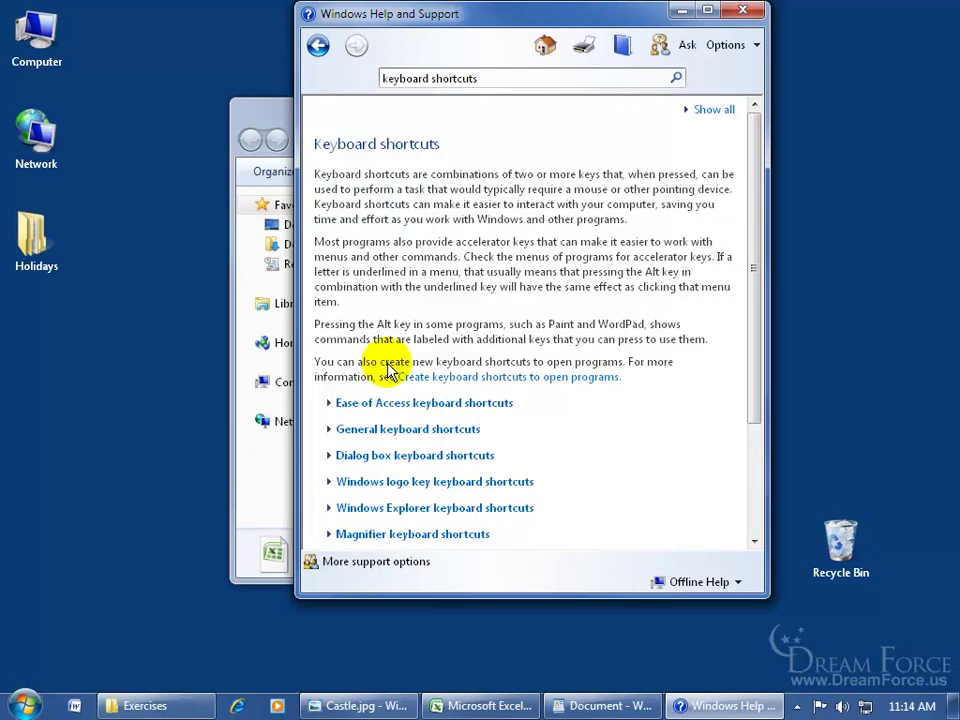
pyautogui.doubleClick(527, 20)
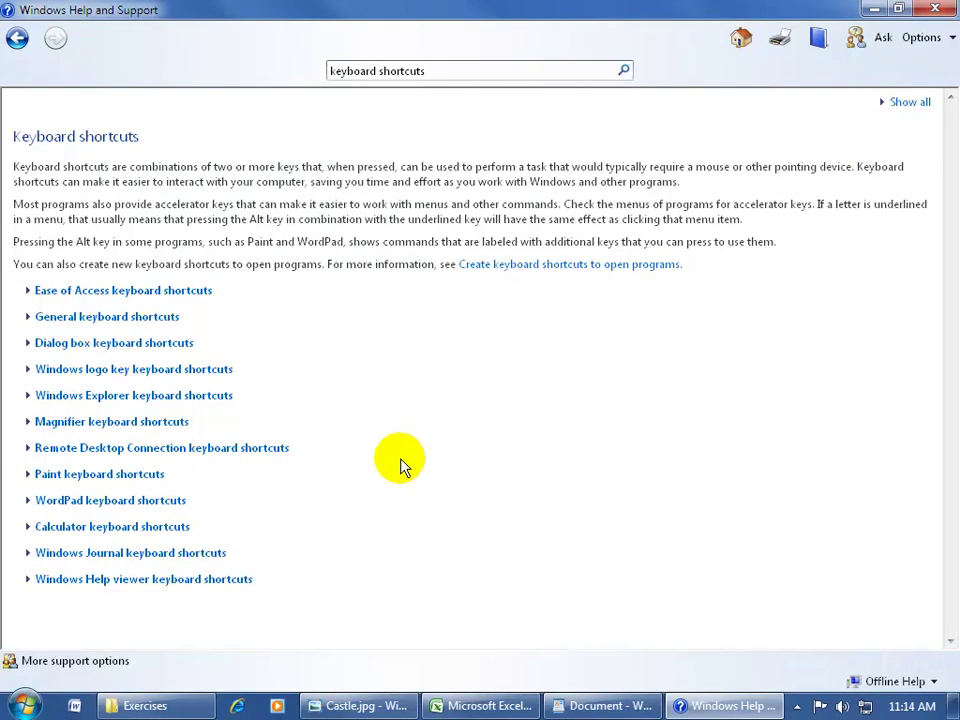
pyautogui.click(158, 318)
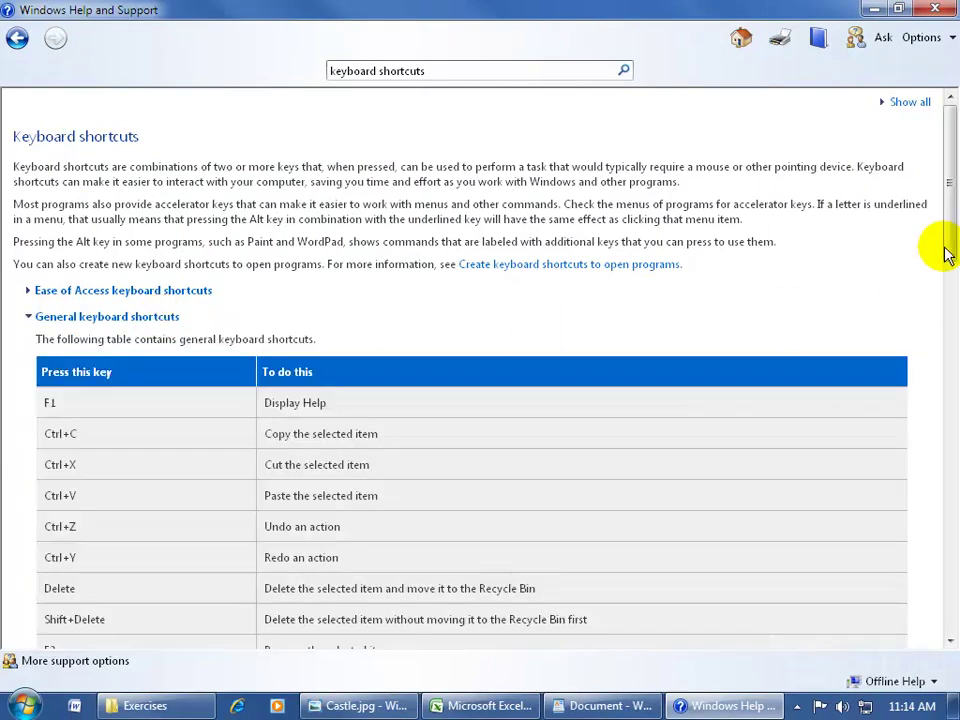
pyautogui.moveTo(949, 122); pyautogui.dragTo(945, 290)
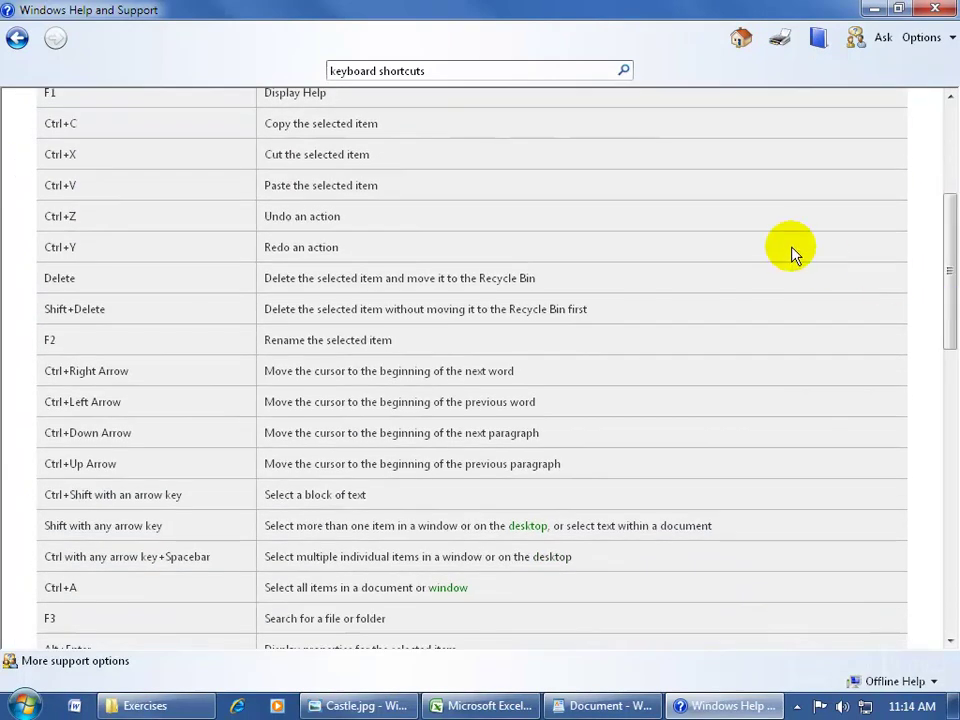